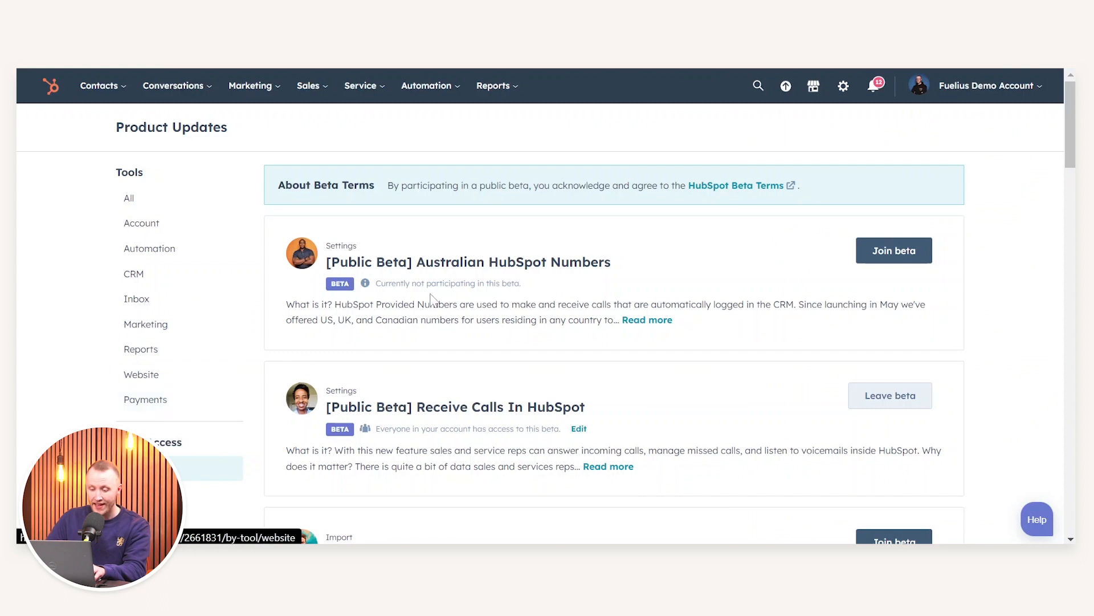
Read the full product update for the "Receive Calls In HubSpot" public beta, then close it
scroll(430, 303, "down", 3)
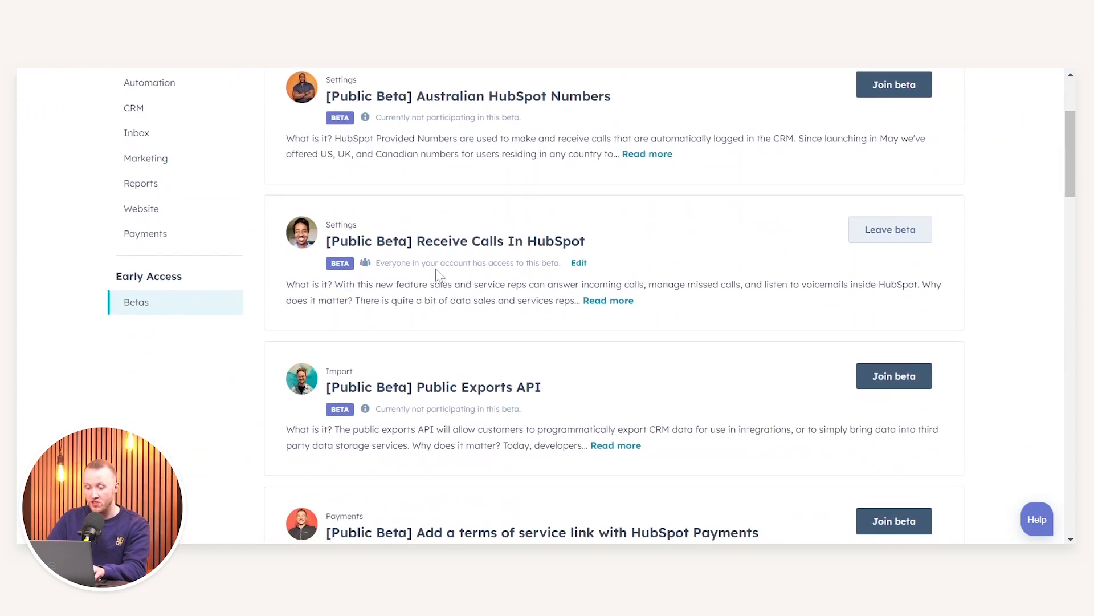
left_click_drag(460, 242, 495, 243)
left_click(495, 242)
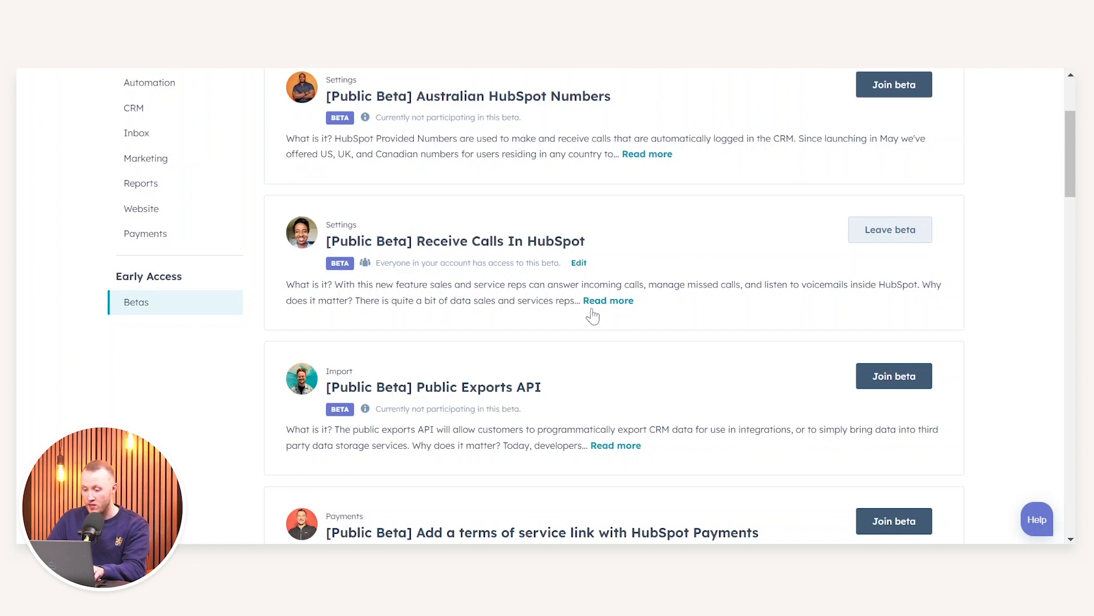
left_click(619, 310)
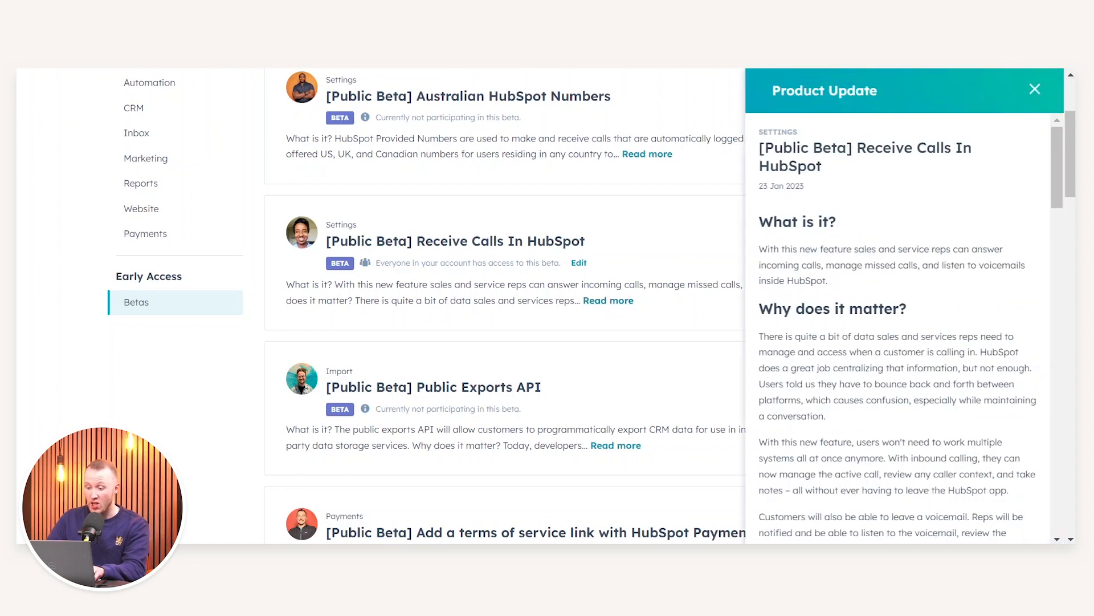
left_click(1035, 89)
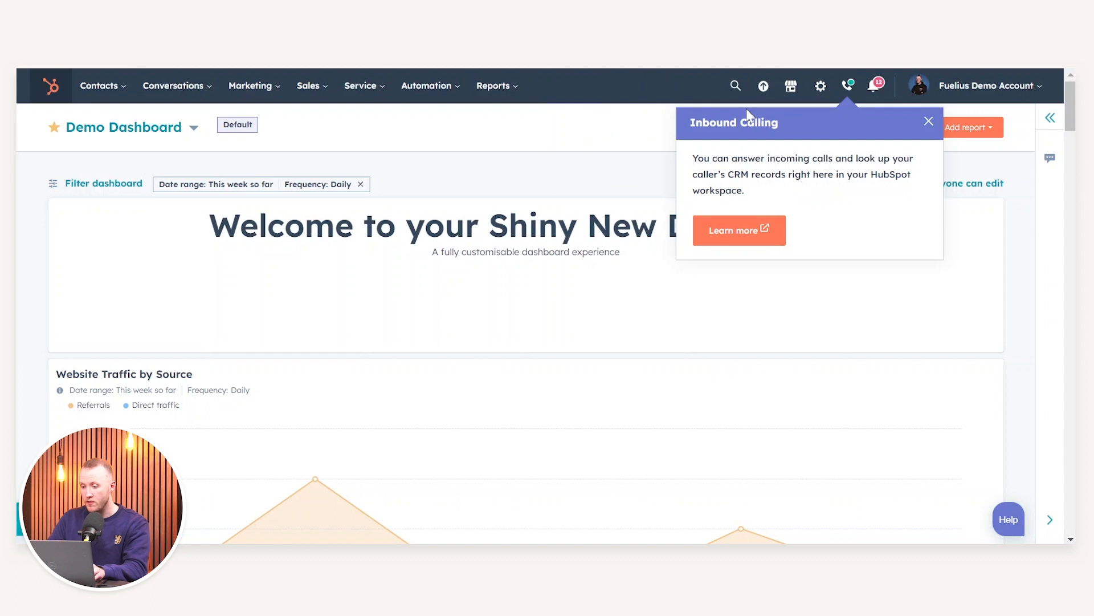
Dismiss the Inbound Calling notice, reopen it to read its description, and close it again
left_click(928, 122)
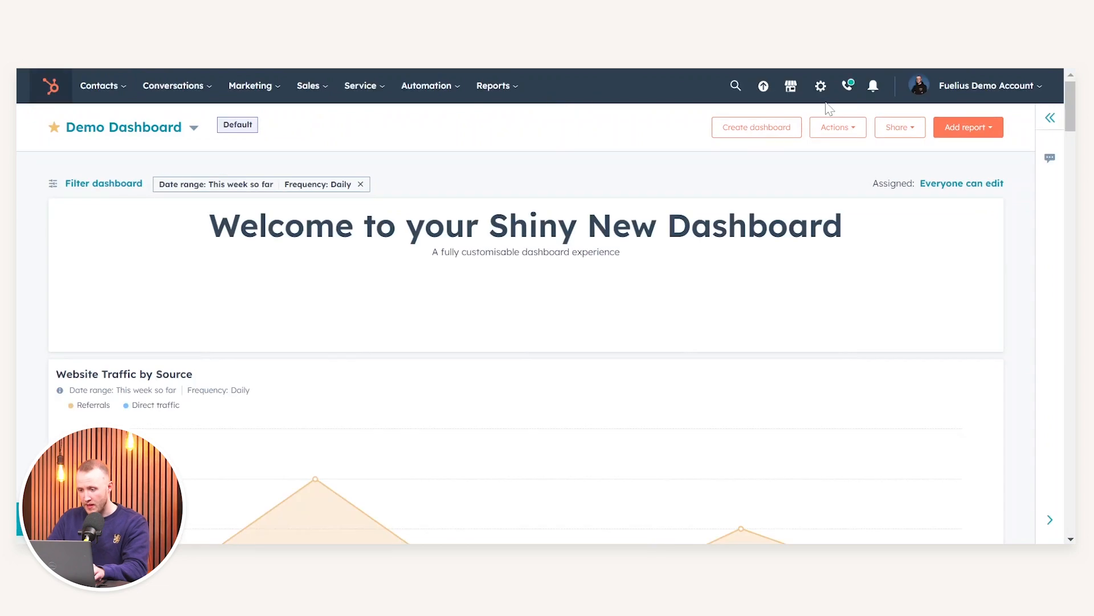
left_click(849, 91)
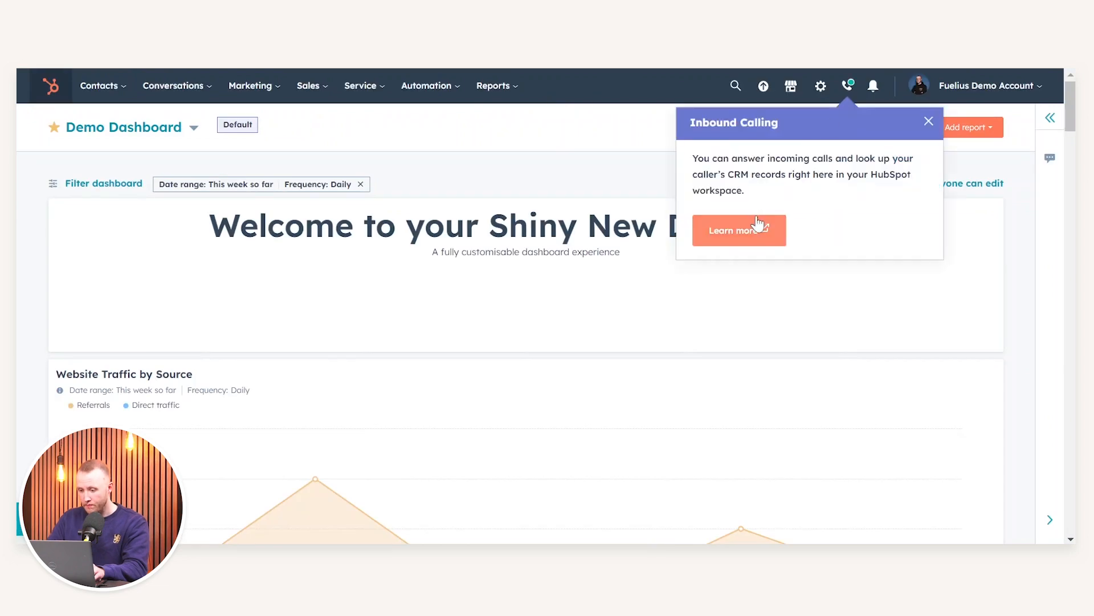
left_click_drag(741, 175, 812, 174)
left_click(792, 175)
left_click(813, 174)
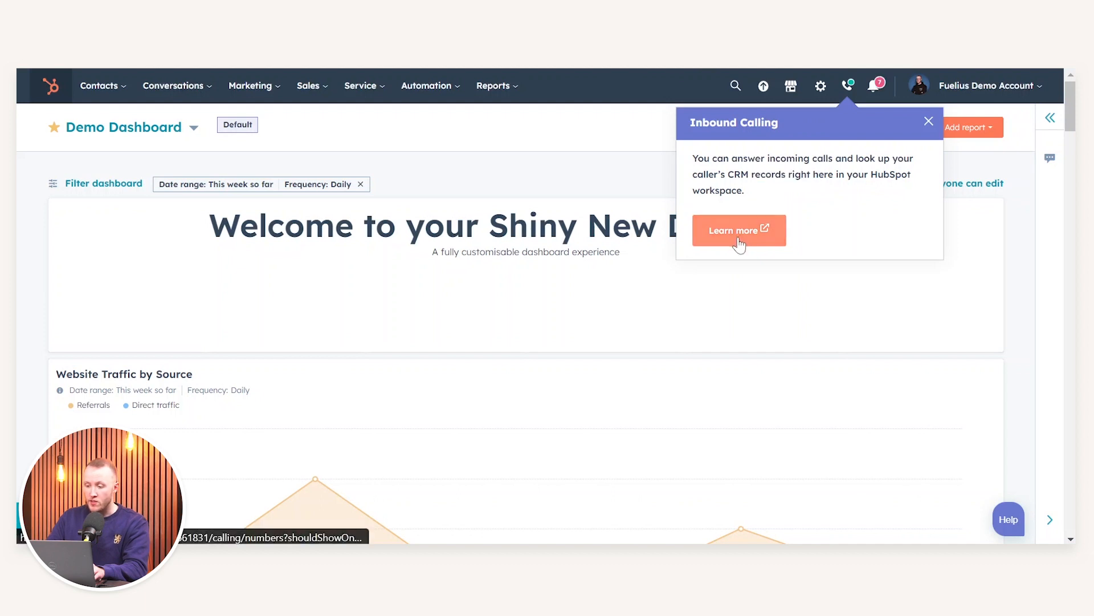
left_click(929, 121)
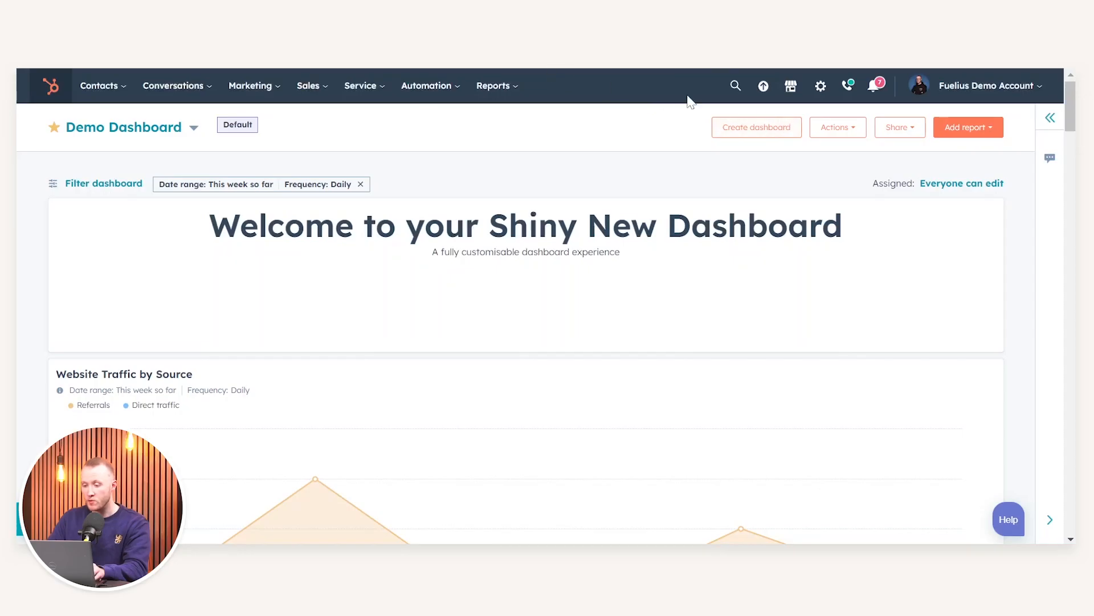
Open the account's Calling settings and review the phone numbers assigned to users
left_click(821, 86)
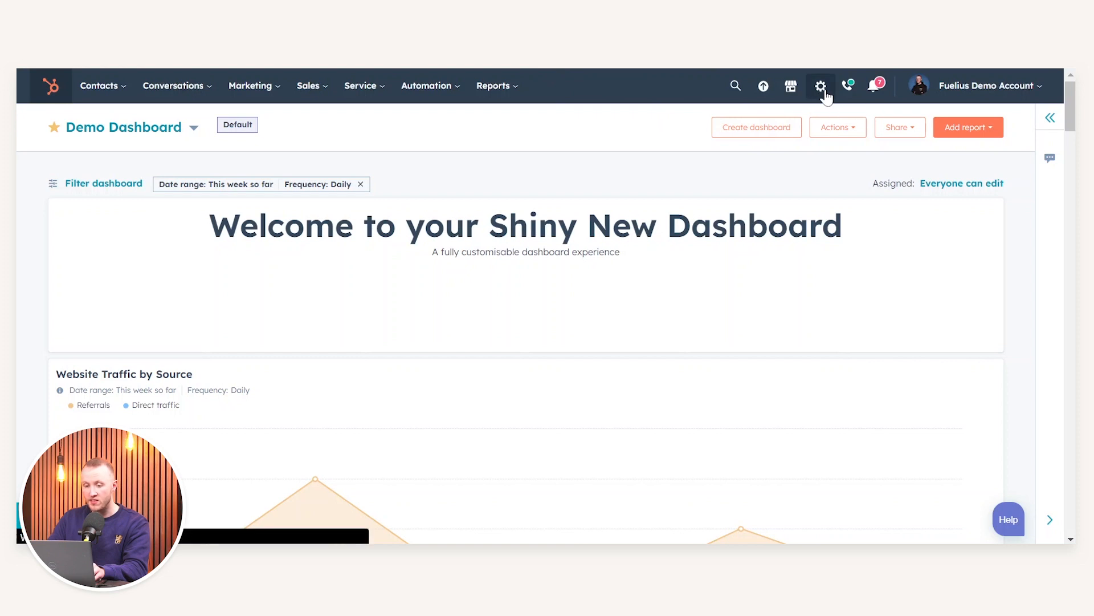
scroll(68, 308, "down", 5)
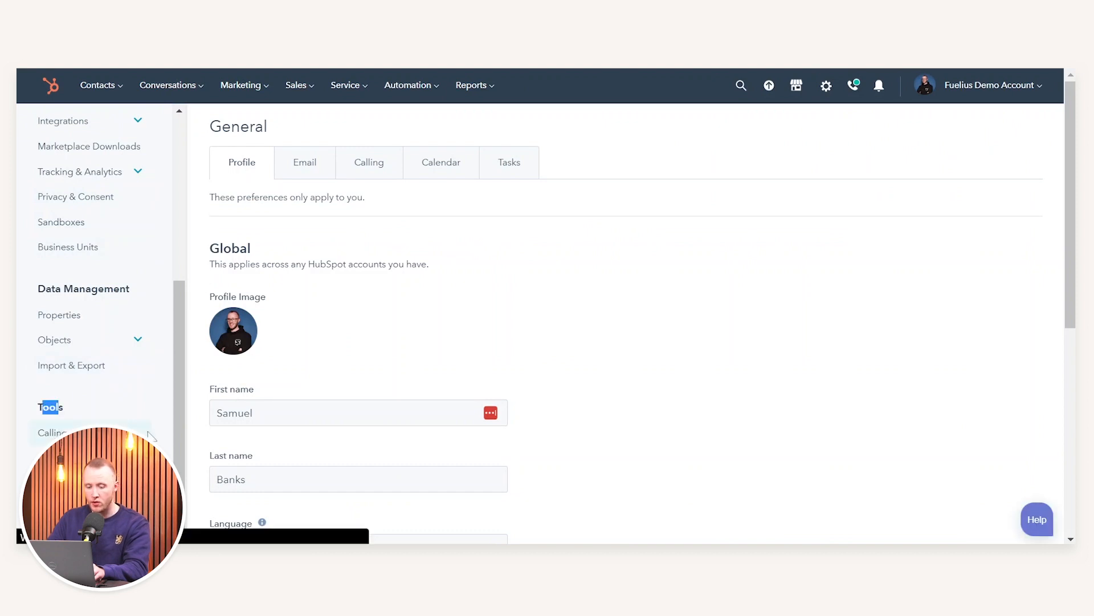
left_click(149, 434)
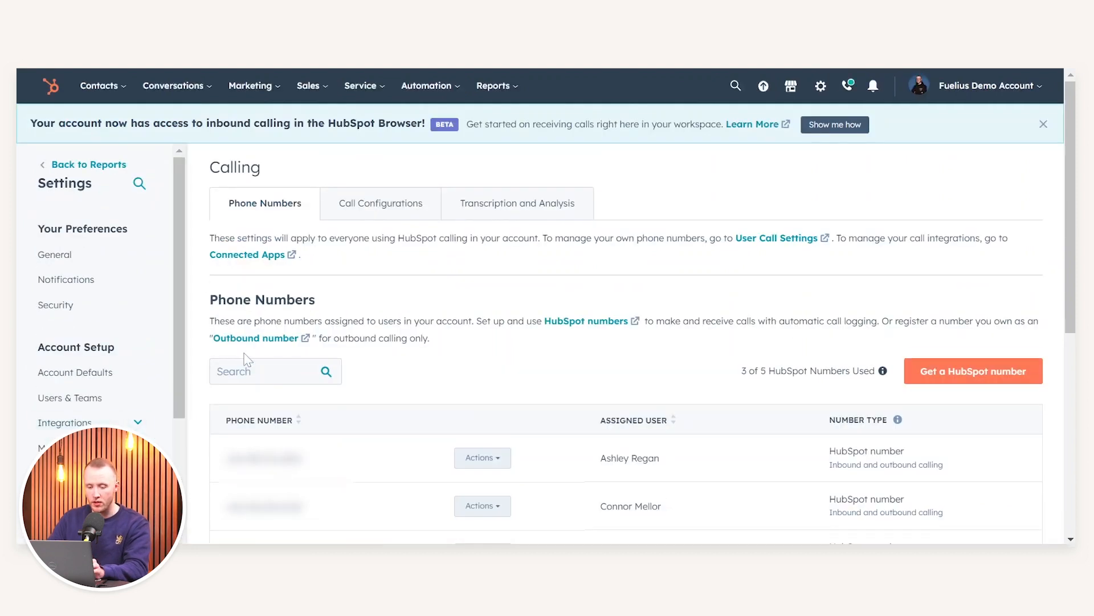
scroll(336, 272, "down", 3)
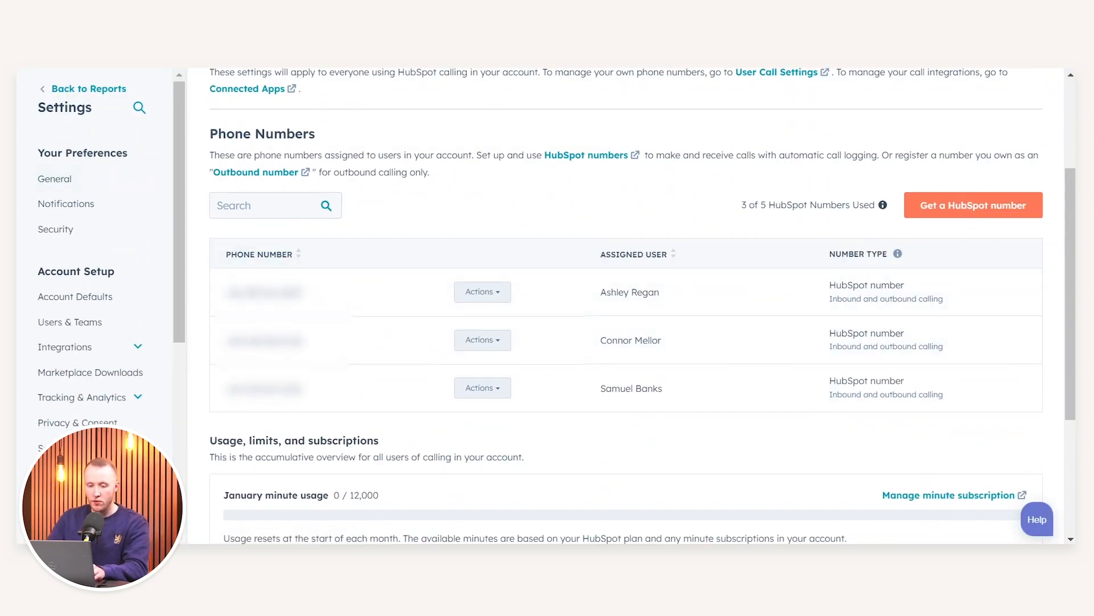
left_click(427, 269)
scroll(433, 268, "up", 3)
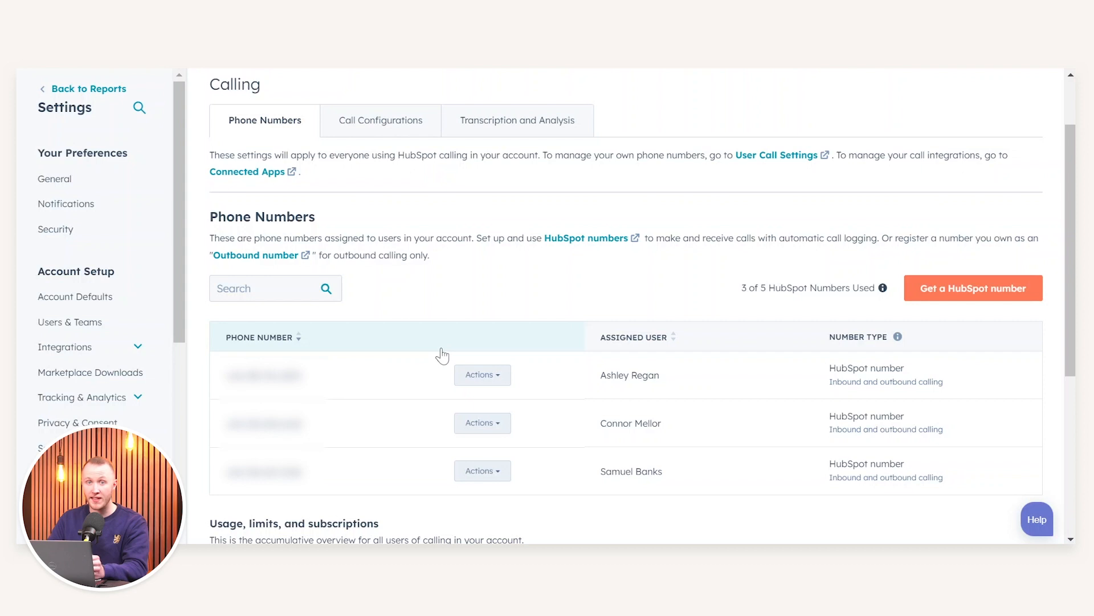
Start getting a new HubSpot number and read the introduction about calling, logging and supported countries
left_click(969, 299)
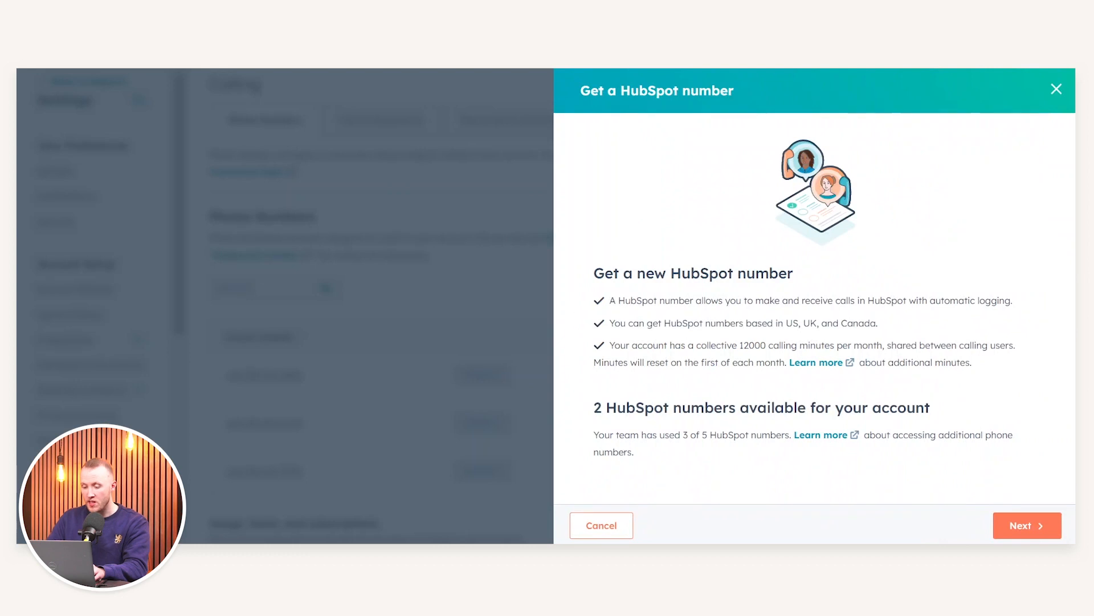
left_click_drag(658, 302, 726, 302)
left_click(726, 302)
left_click(690, 337)
left_click_drag(671, 324, 794, 323)
left_click(793, 324)
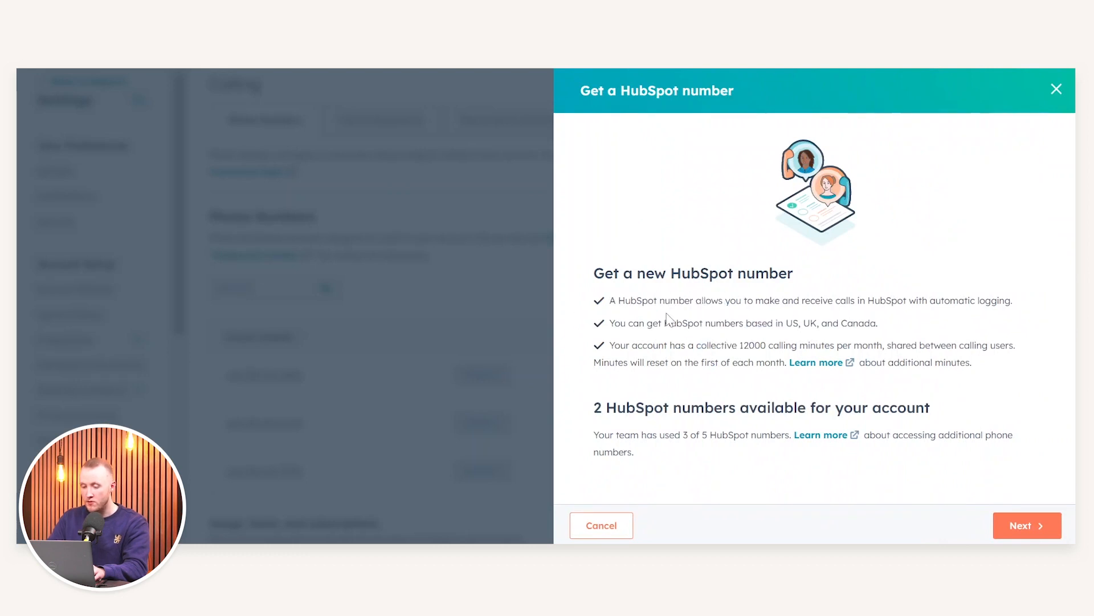
left_click_drag(642, 301, 828, 302)
left_click(828, 303)
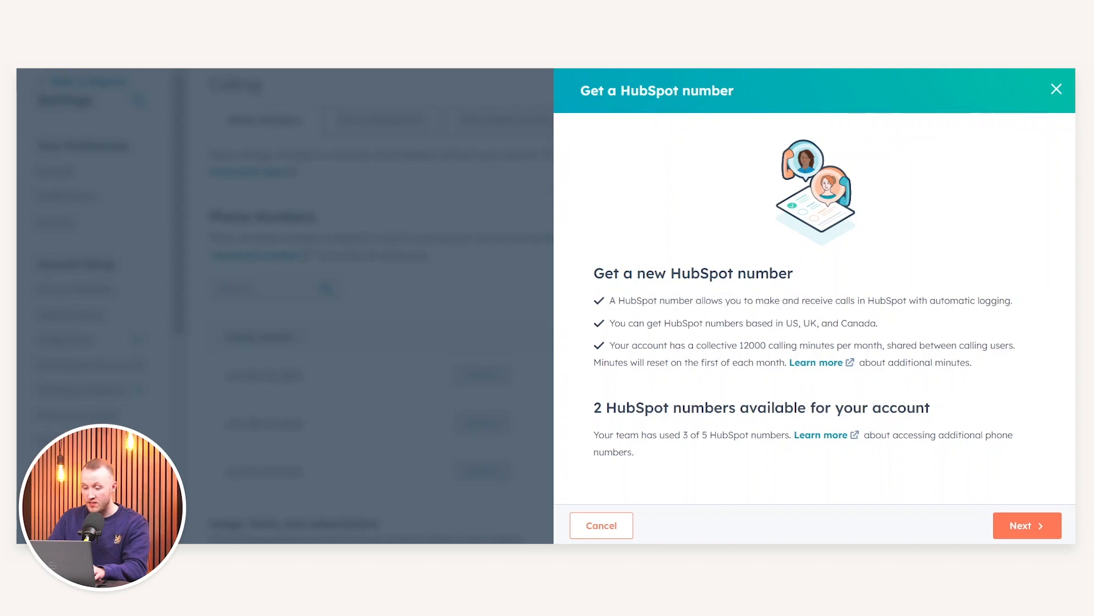
left_click_drag(679, 300, 788, 301)
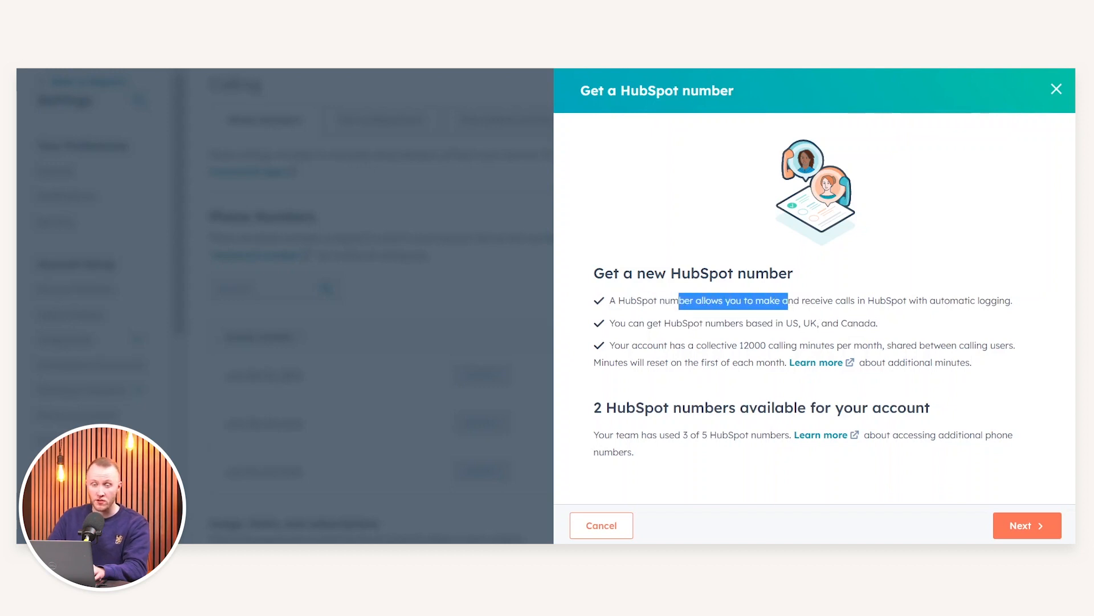
Generate a United Kingdom (+44) number with area code prefix 7 and add it to the account
left_click(1020, 523)
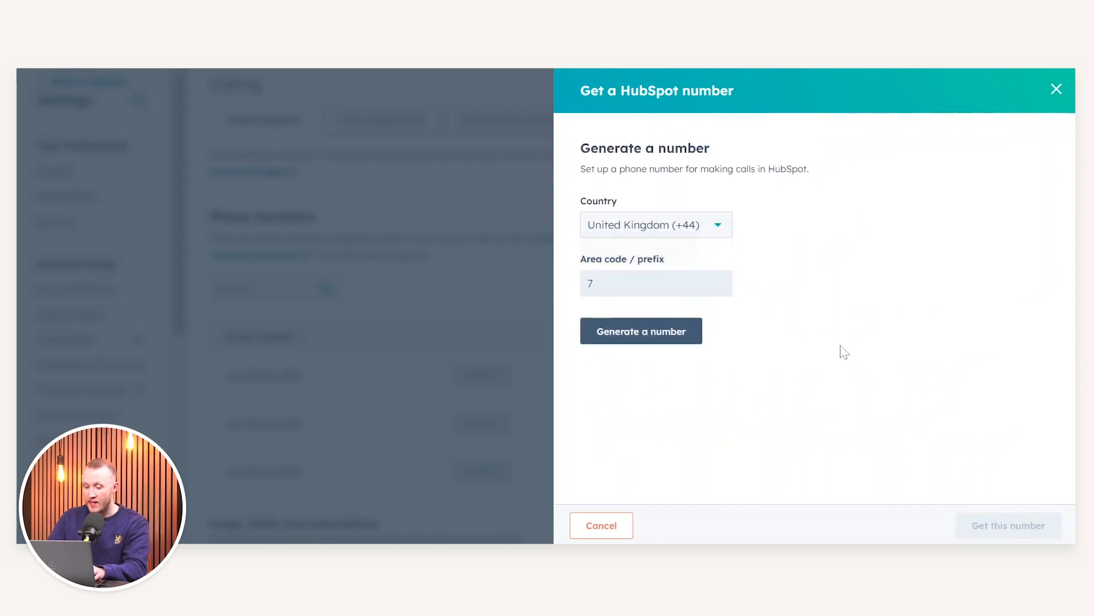
mouse_move(656, 283)
left_click(659, 224)
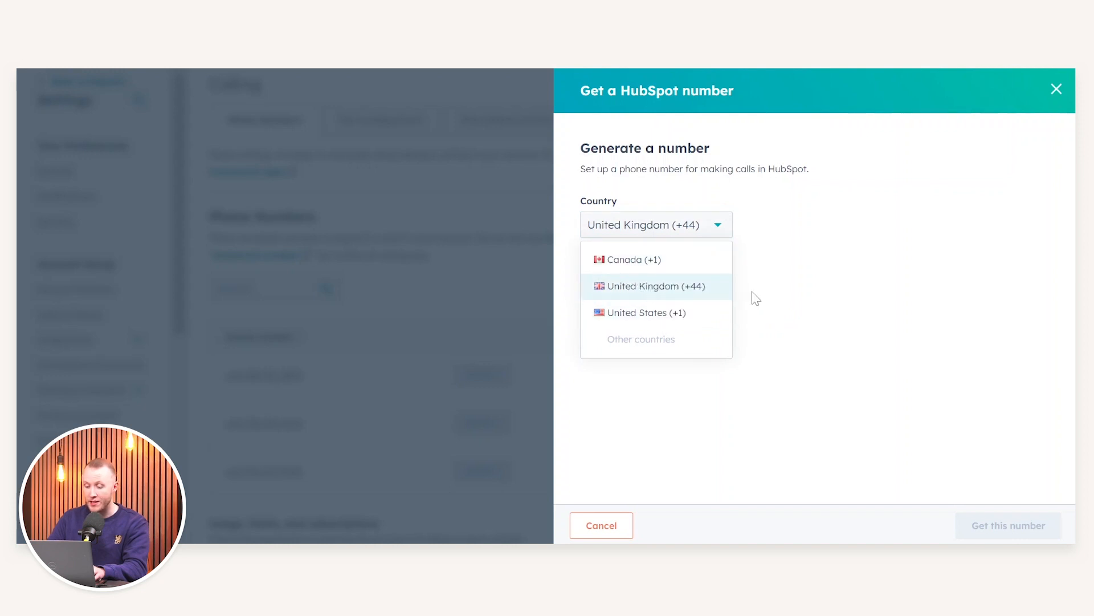
left_click(826, 285)
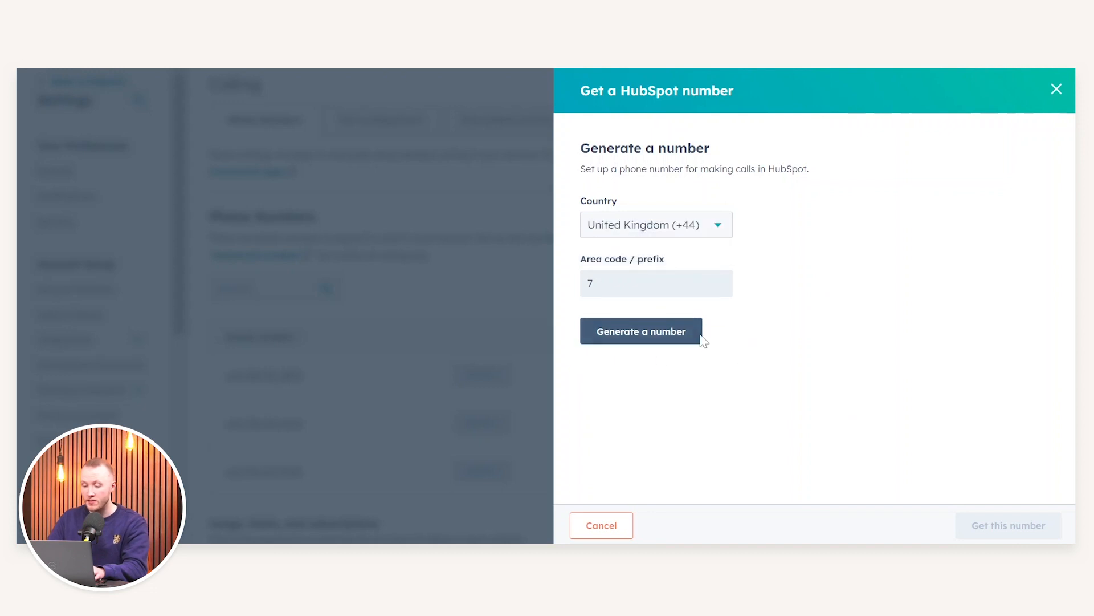
left_click(623, 336)
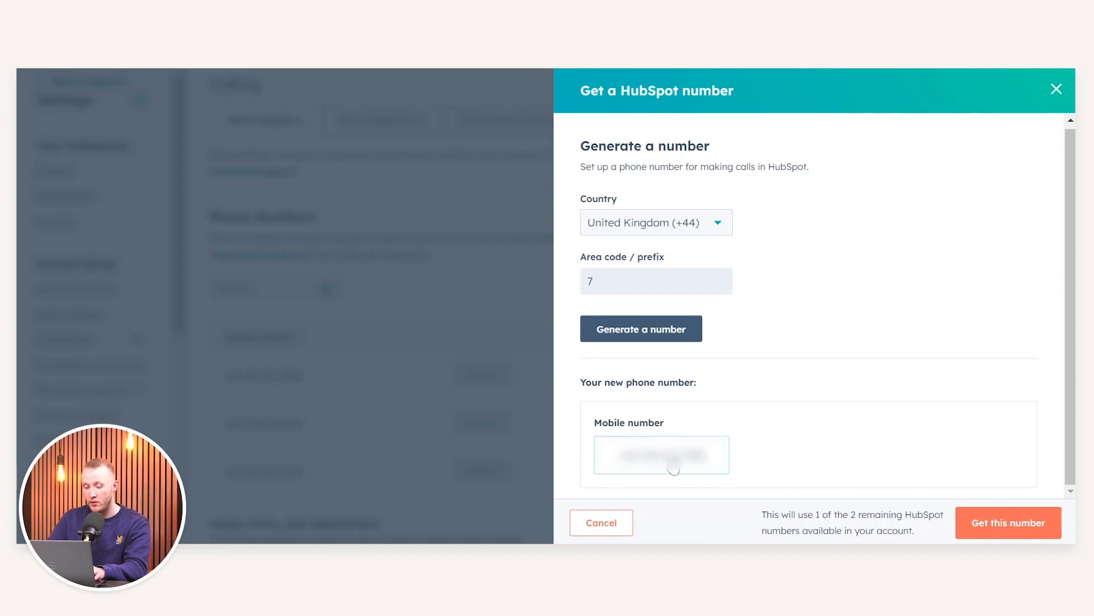
left_click(1009, 530)
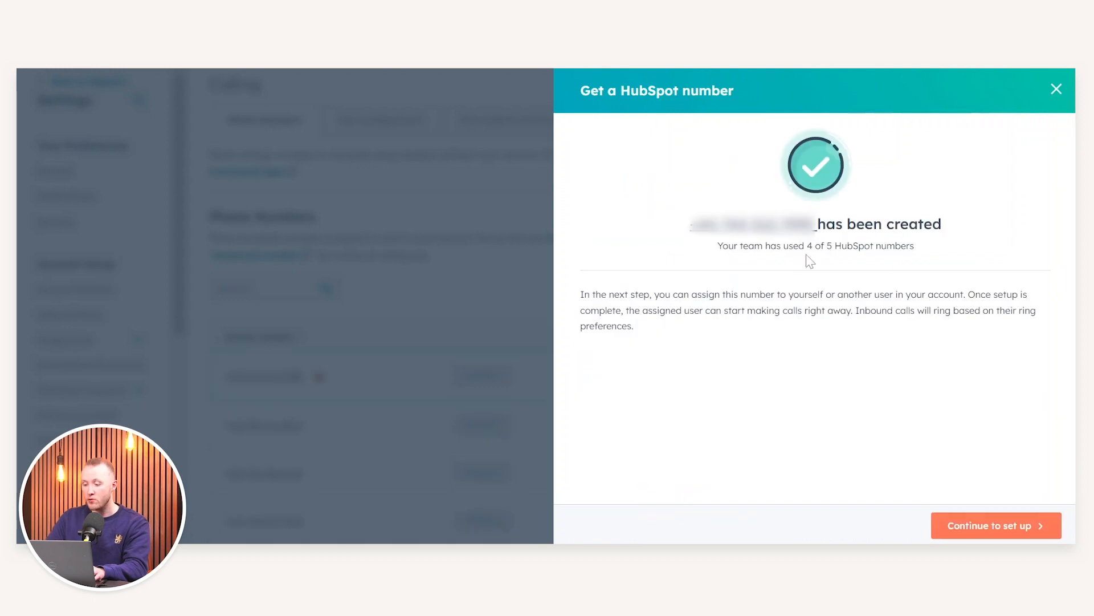
Continue to the new number's setup and choose a user from the team as its assignee
left_click(985, 522)
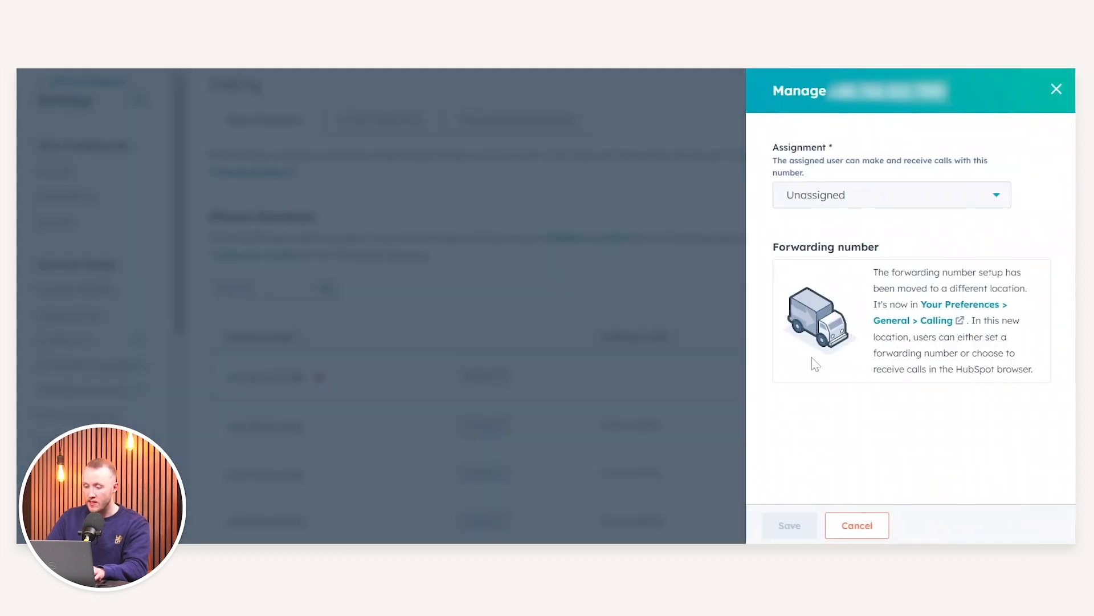
left_click(831, 198)
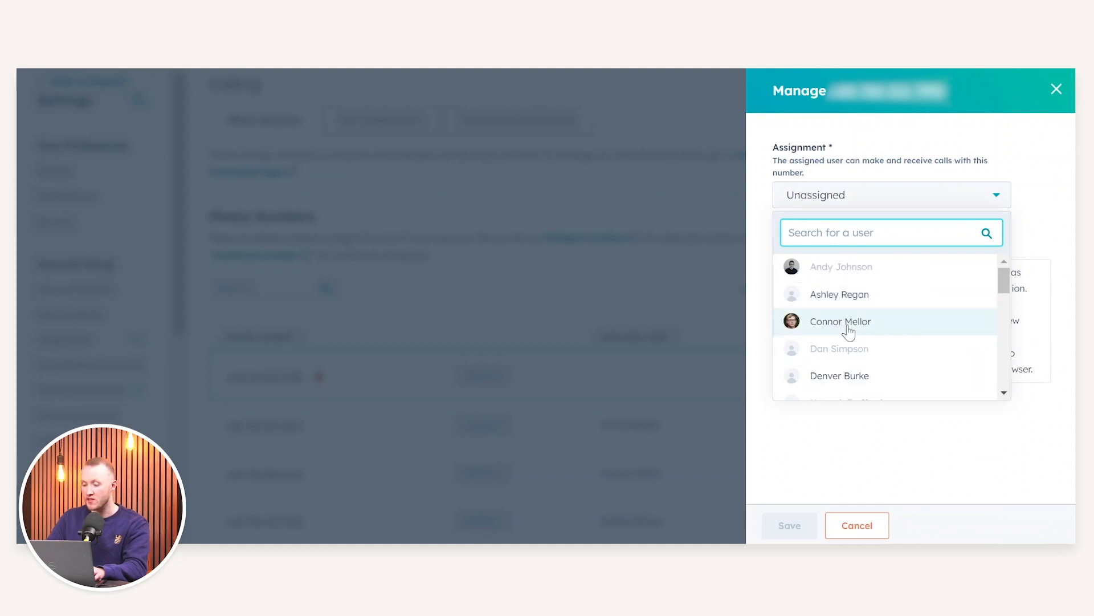
scroll(848, 327, "down", 3)
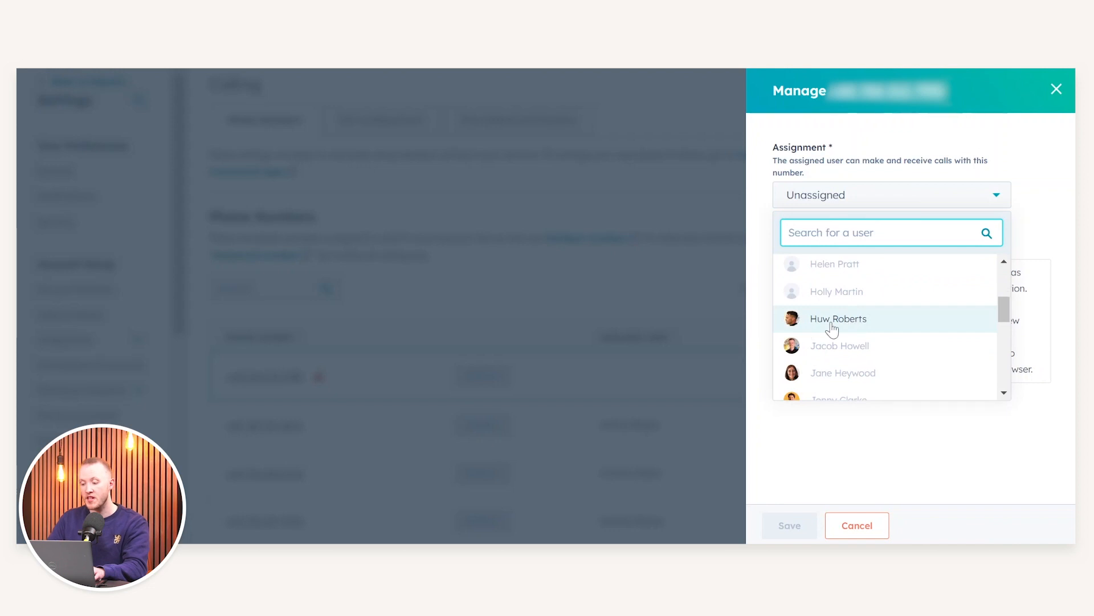
left_click(833, 329)
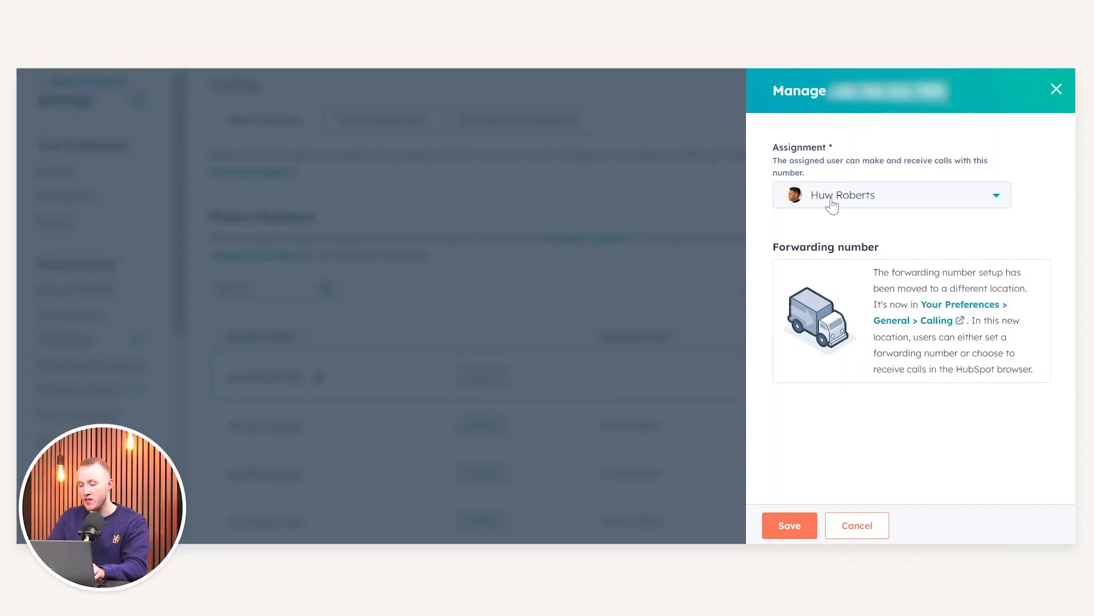
Review the forwarding number note and save the new number's user assignment
left_click(830, 205)
left_click(883, 298)
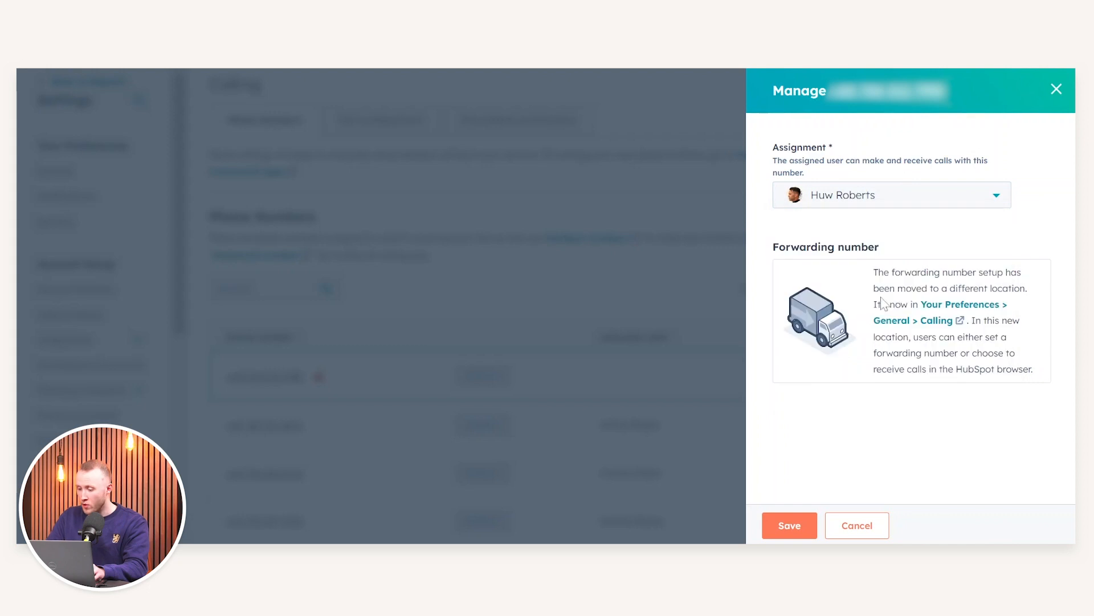
left_click_drag(896, 289, 950, 289)
left_click(864, 164)
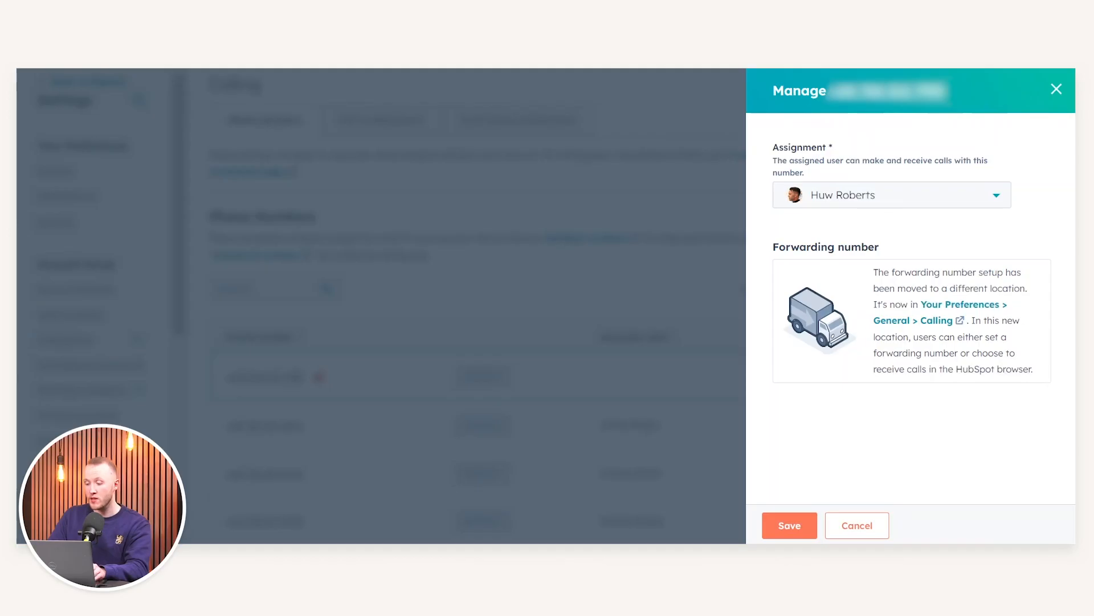
mouse_move(834, 247)
left_mouse_down()
mouse_move(806, 247)
mouse_move(852, 247)
left_mouse_up()
left_click(851, 247)
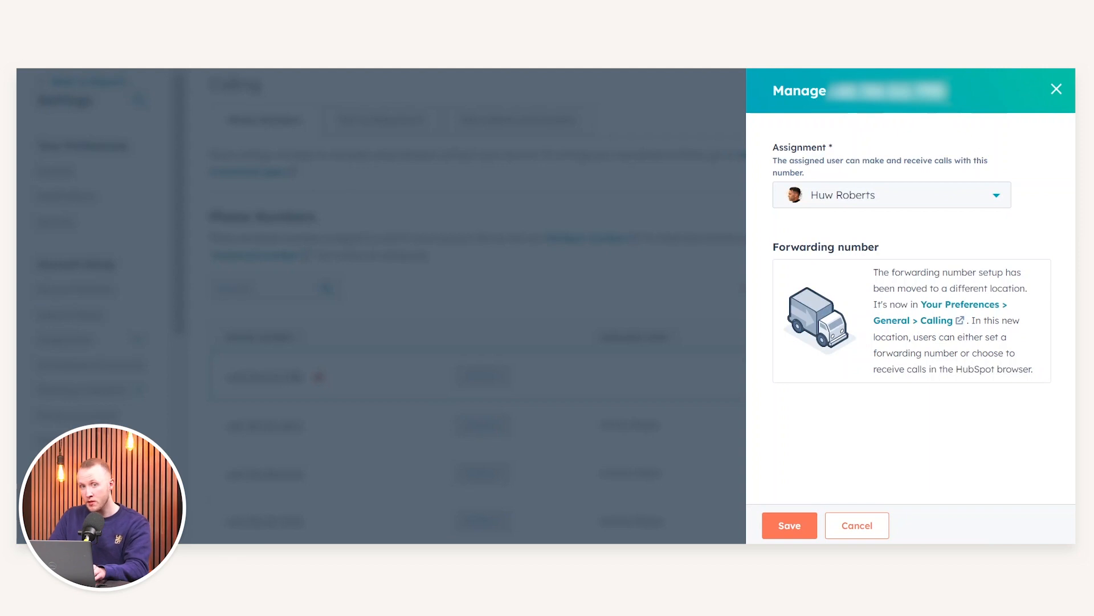
left_click_drag(811, 247, 861, 247)
left_click(852, 246)
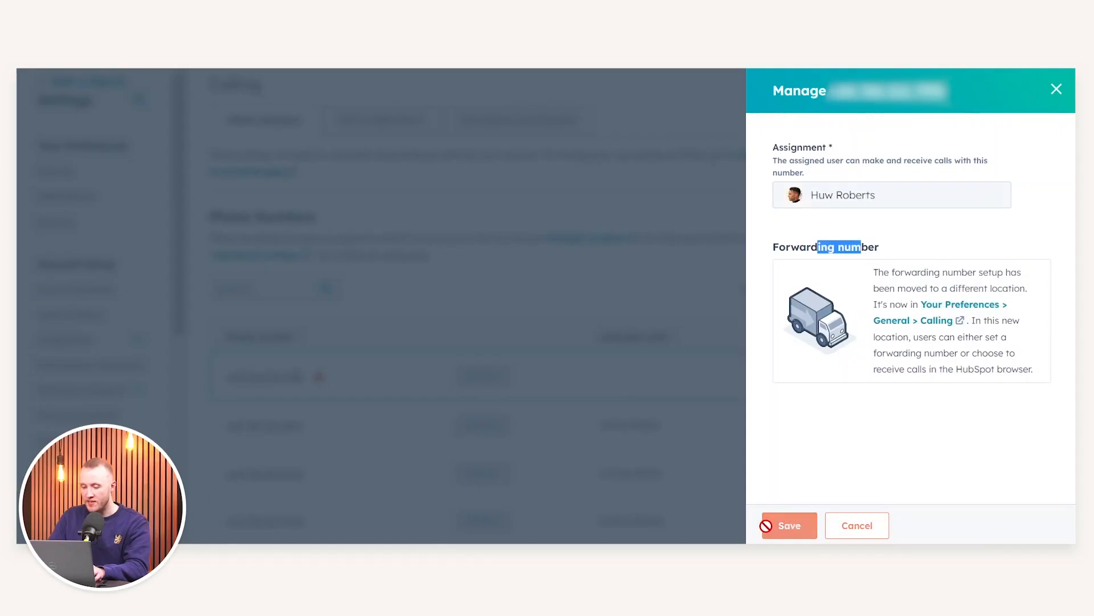
left_click(767, 526)
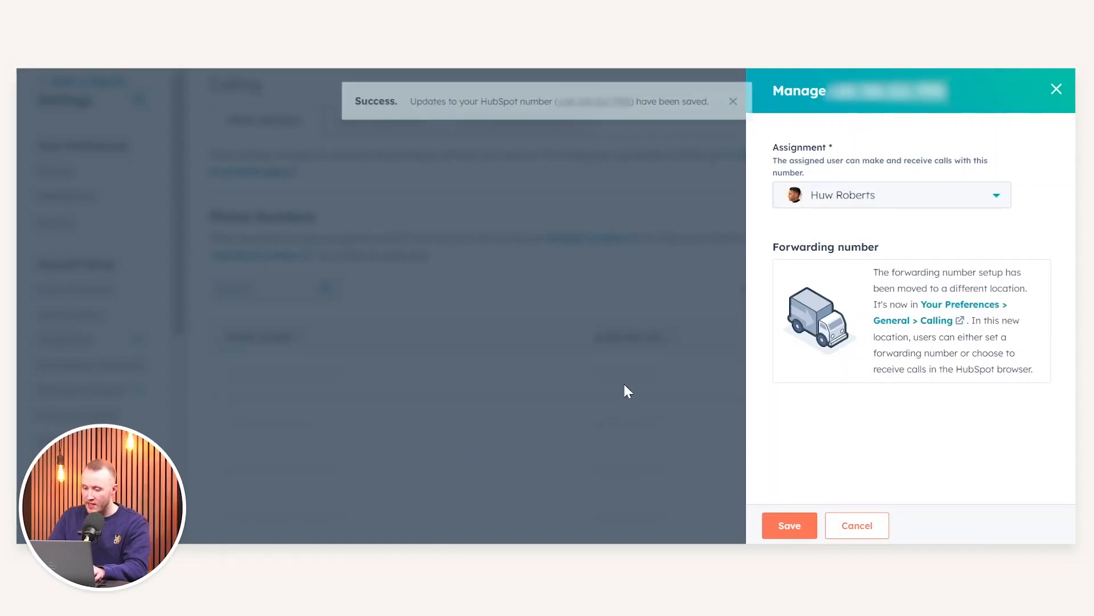
Check the new number's assigned user in the Phone Numbers table
scroll(490, 296, "down", 3)
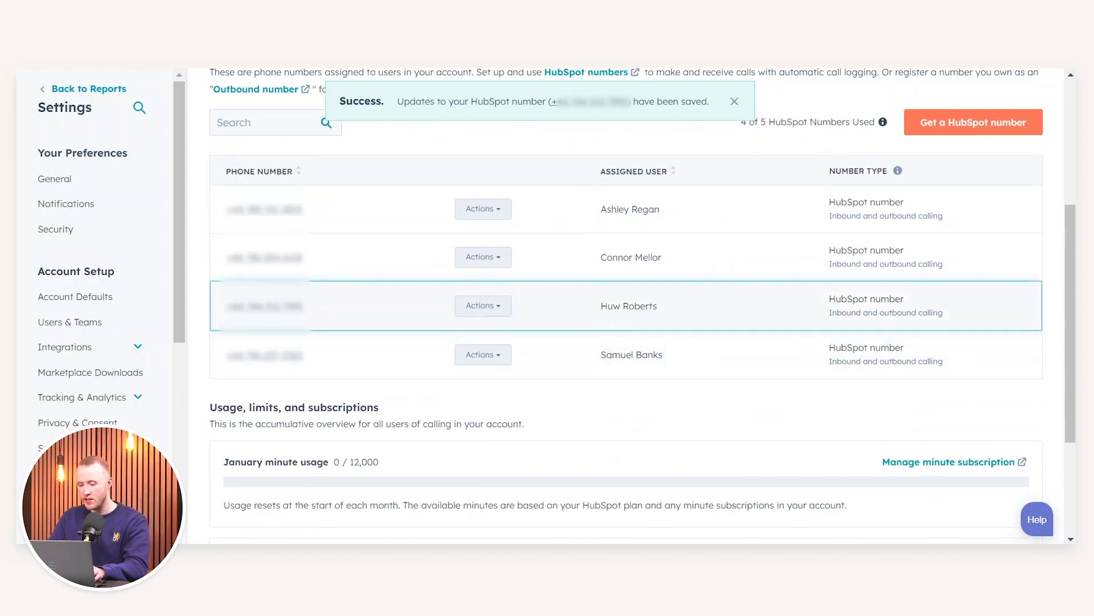
left_click_drag(613, 306, 635, 307)
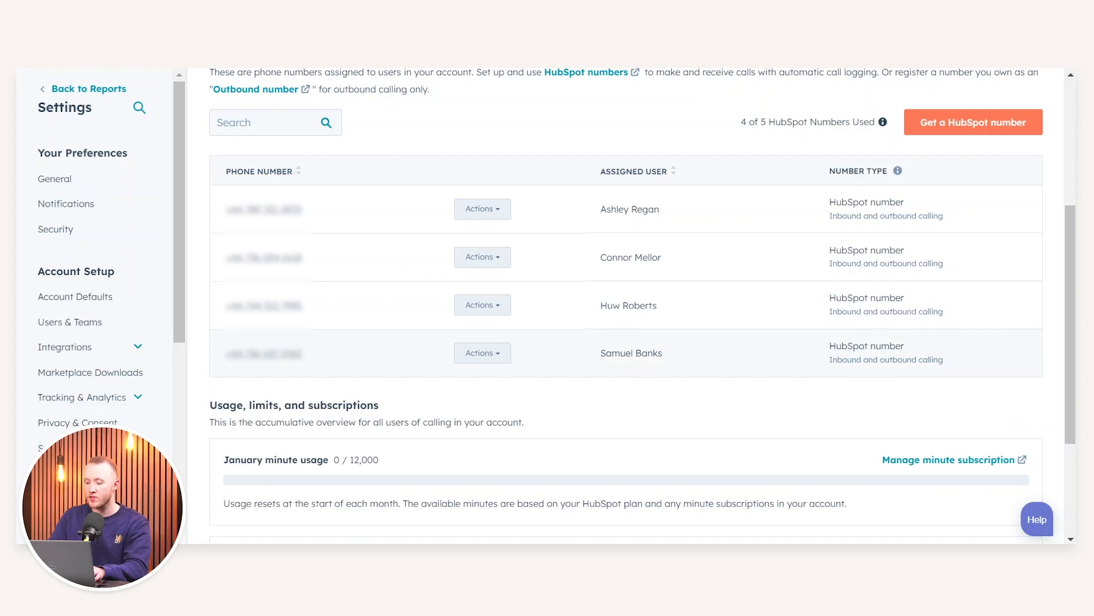
scroll(692, 406, "up", 5)
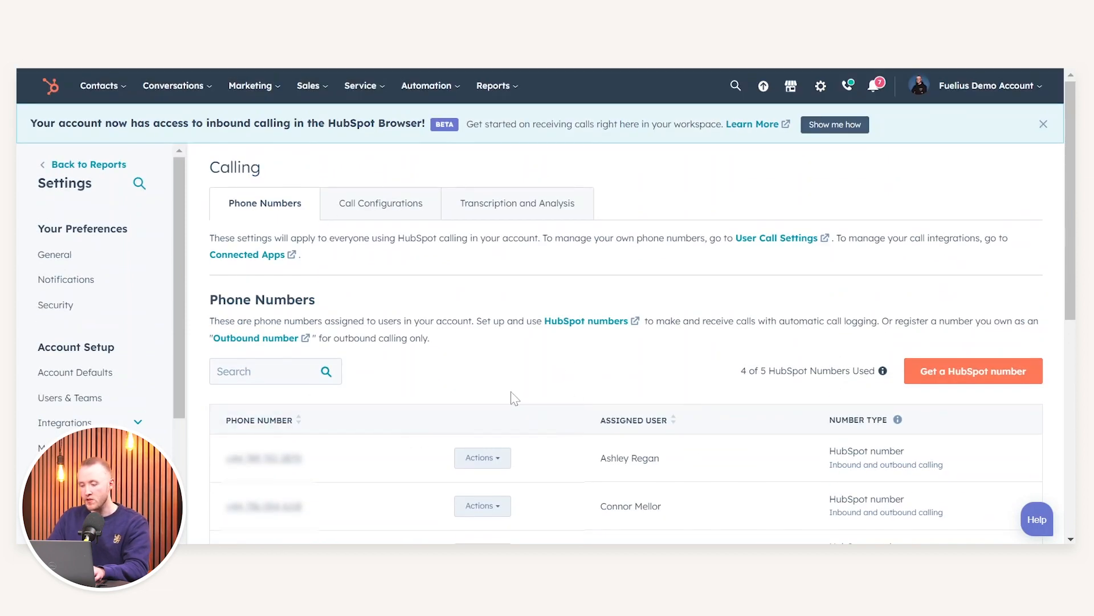
scroll(456, 418, "down", 3)
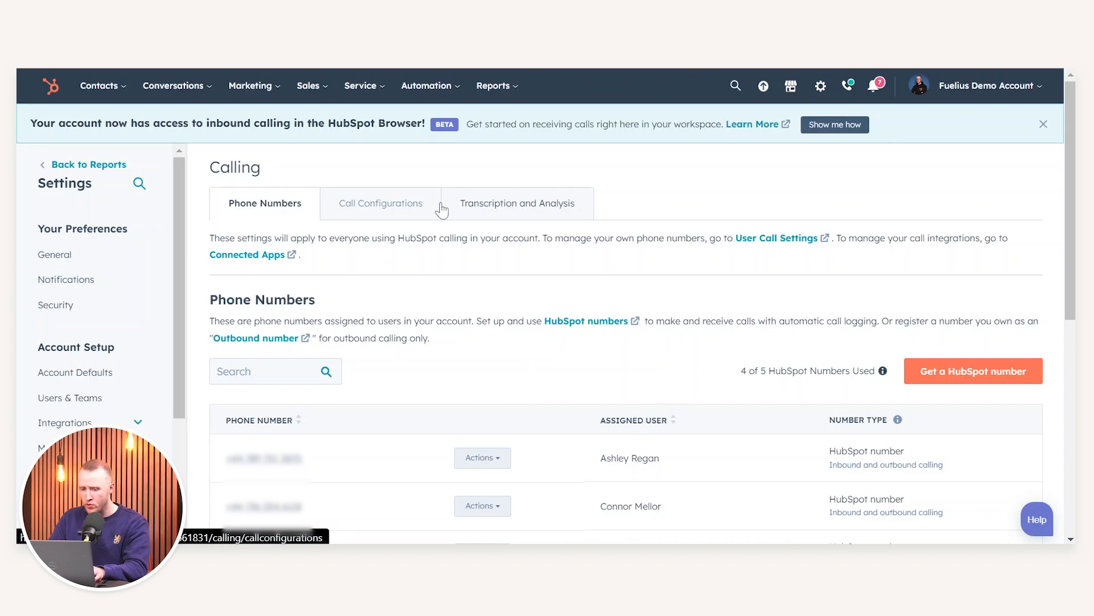
Review the account's Call Configurations settings and the Transcription and Analysis settings through to Automatic associations
left_click(366, 206)
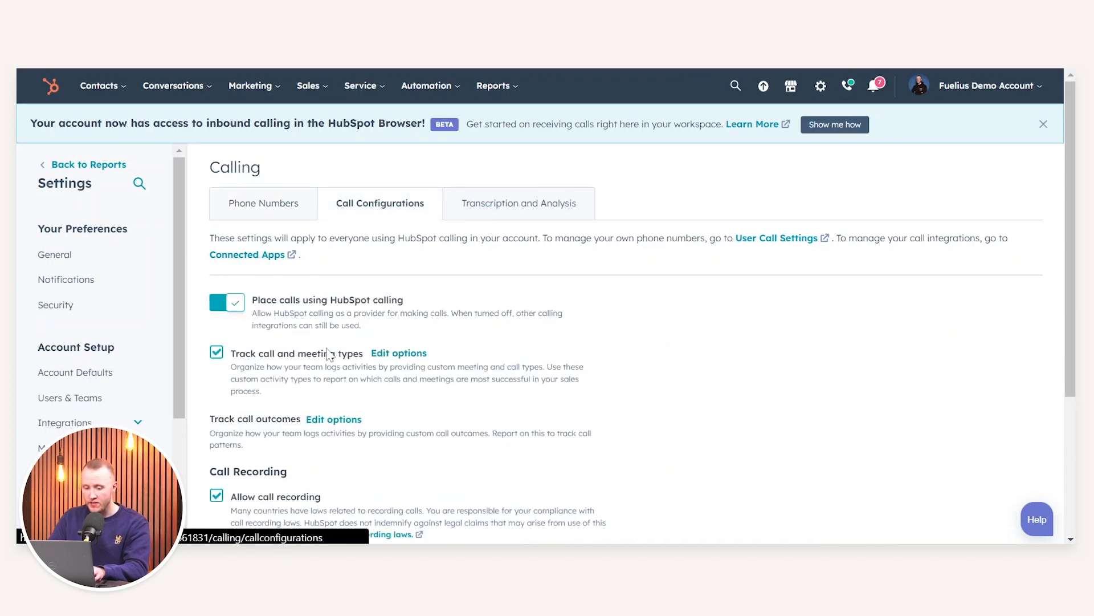
scroll(299, 314, "down", 3)
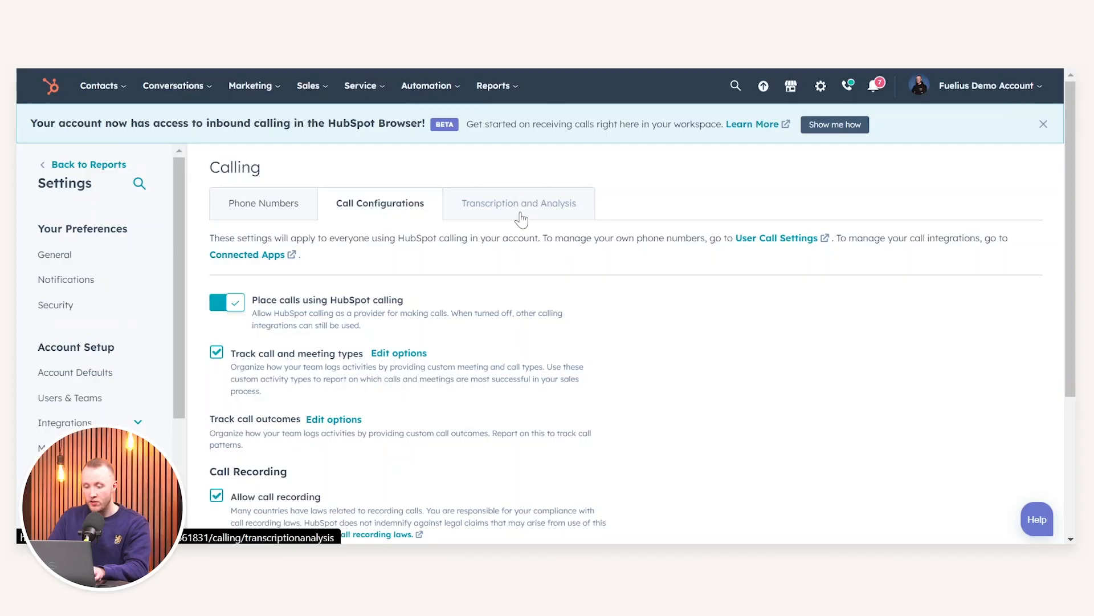
left_click(520, 207)
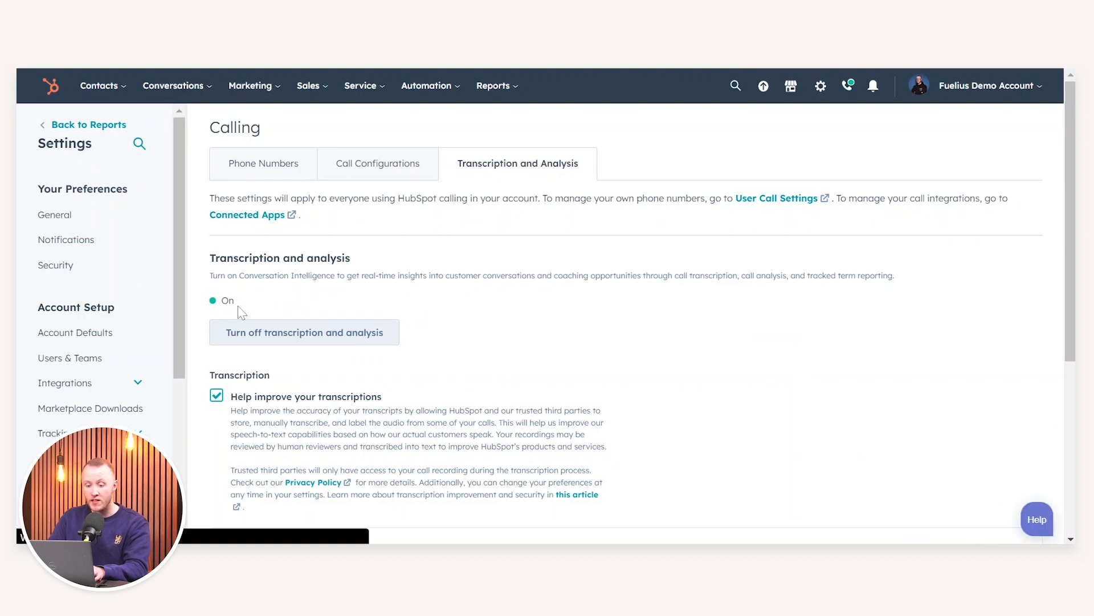
scroll(283, 309, "down", 2)
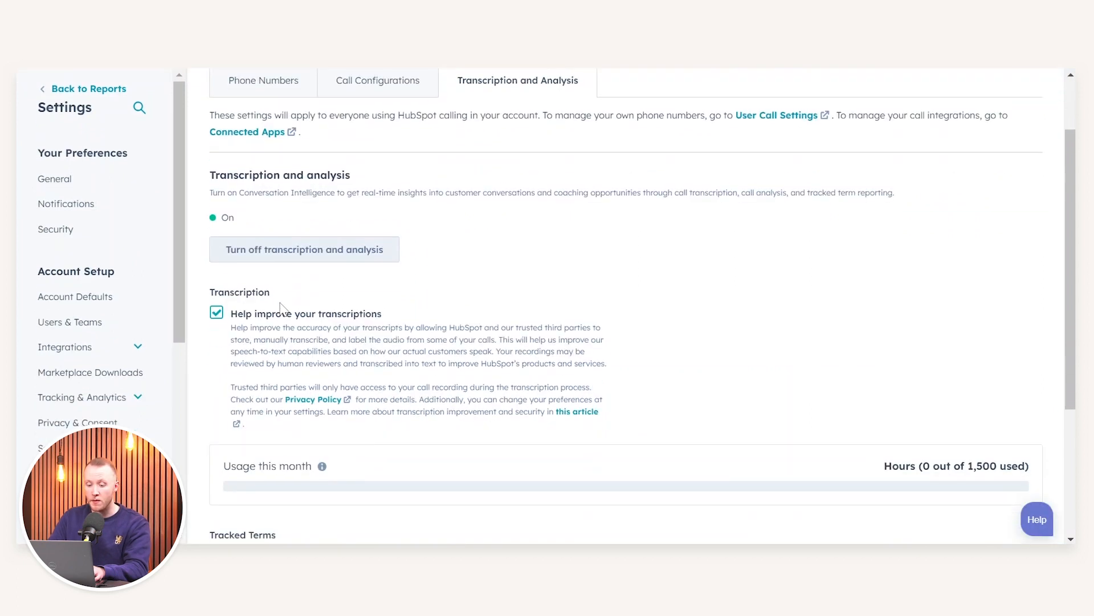
scroll(279, 308, "down", 3)
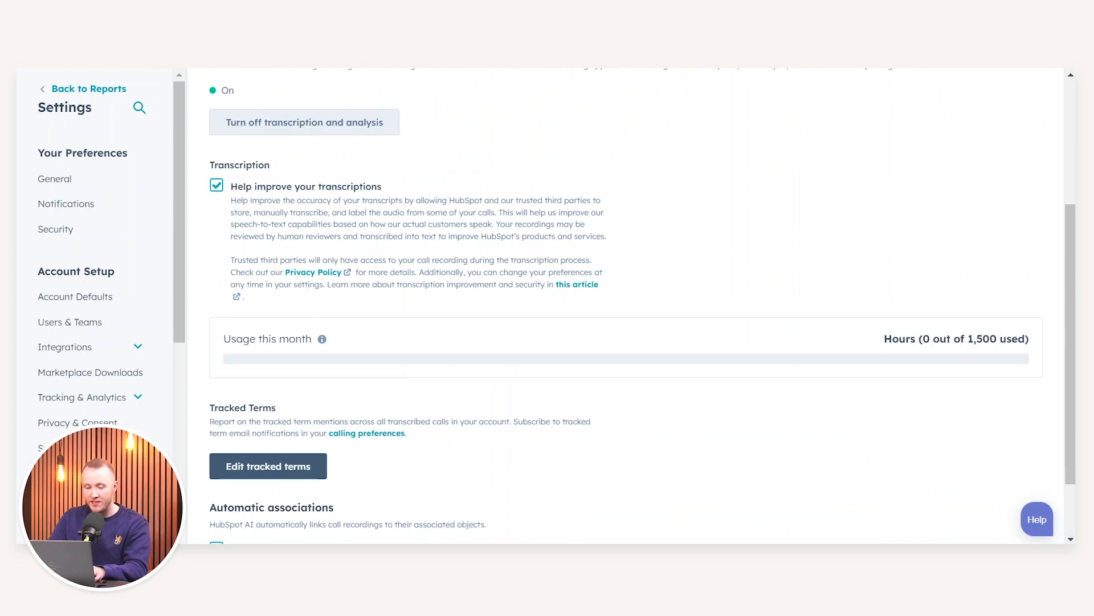
scroll(296, 391, "down", 2)
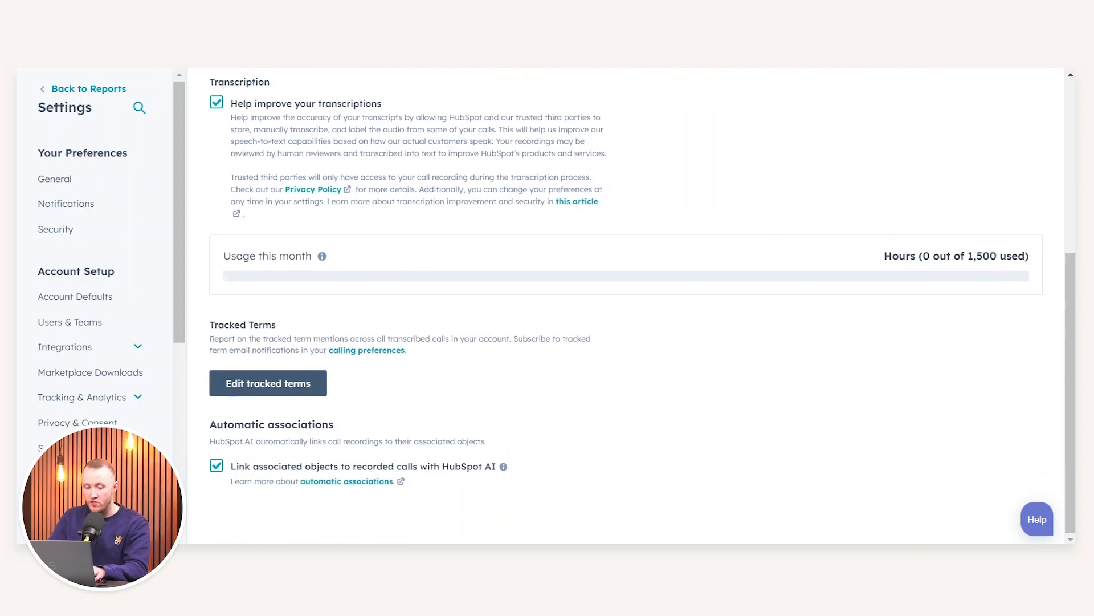
Add a new tracked terms category and name it Customer Success
left_click(308, 383)
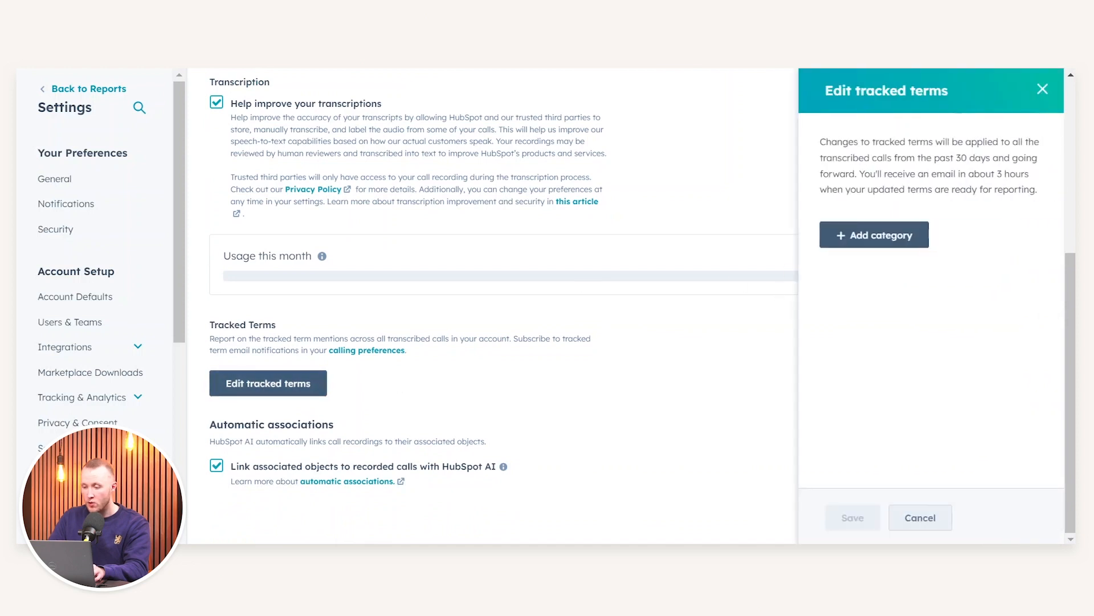
left_click(863, 239)
key("Return")
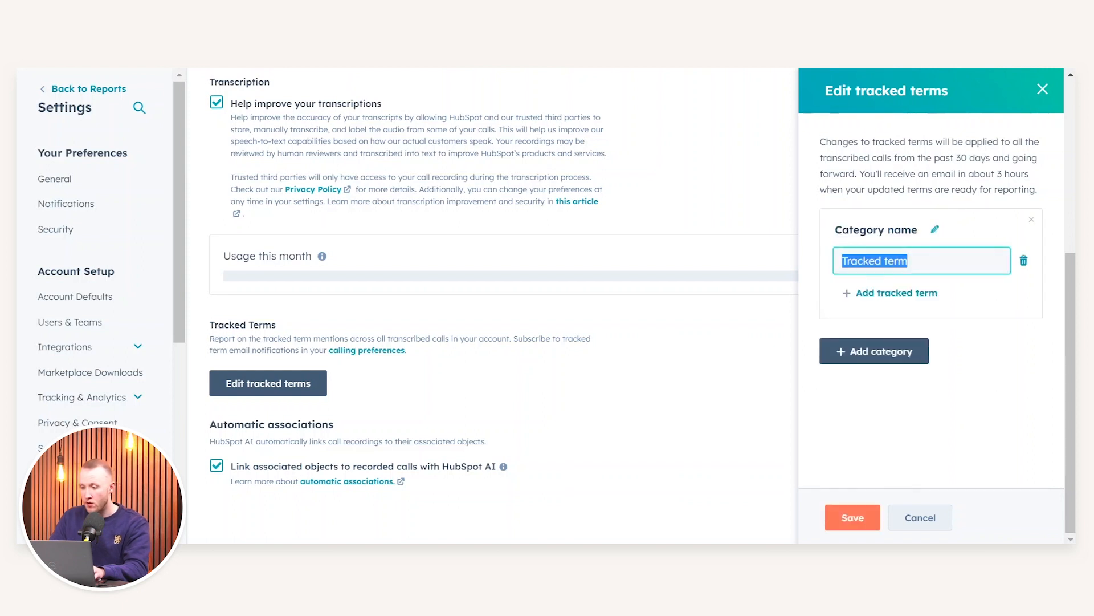
left_click(909, 261)
left_click(900, 228)
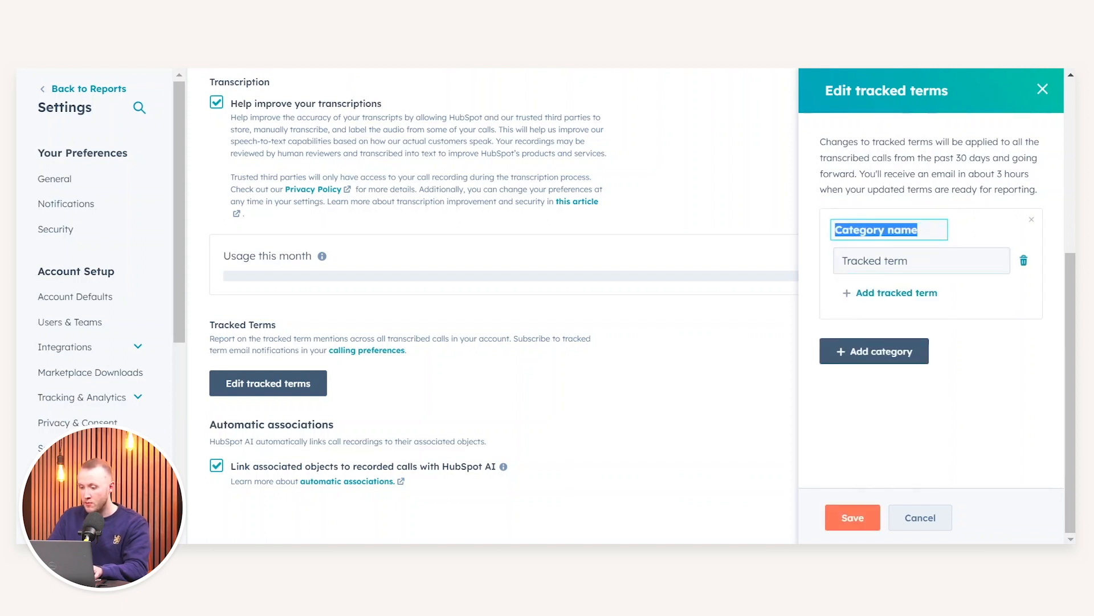
type("Pr")
key("BackSpace")
key("BackSpace")
type("Customer Succe")
key("Tab")
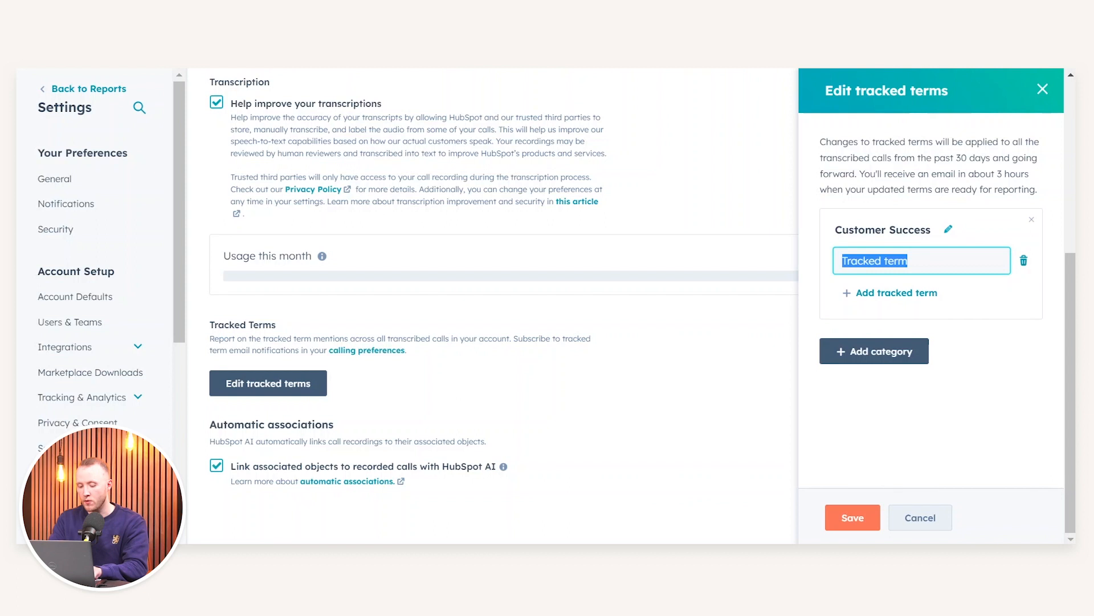
Enter Frustrated as the tracked term in the Customer Success category and save the tracked terms
type("Frustrated")
key("BackSpace")
left_click(896, 215)
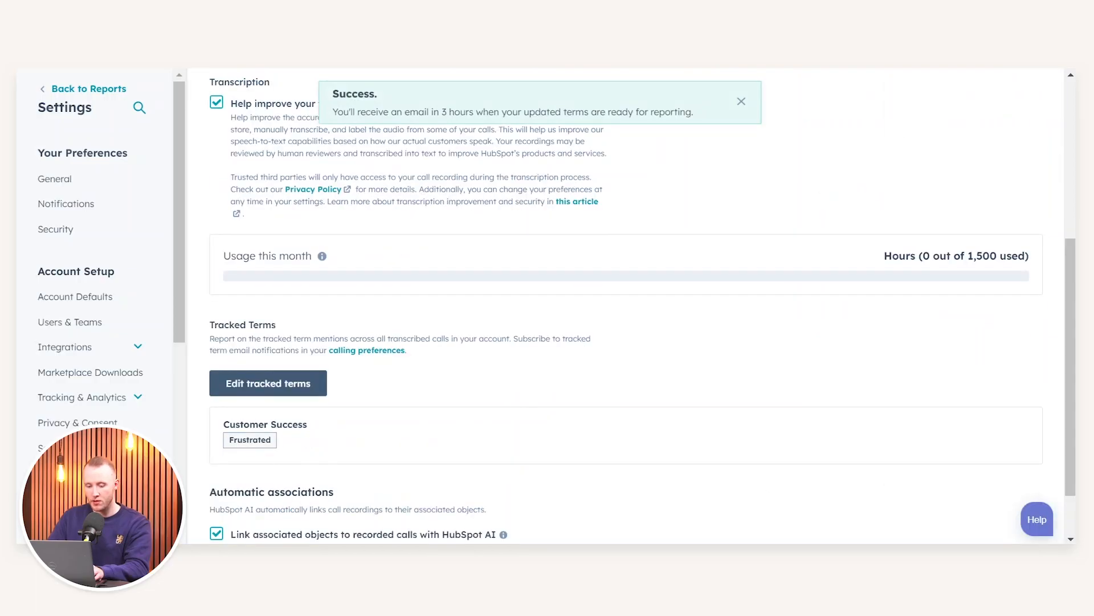
Open the personal Calling preferences in the General settings and locate the Device ringing setting
scroll(433, 422, "up", 5)
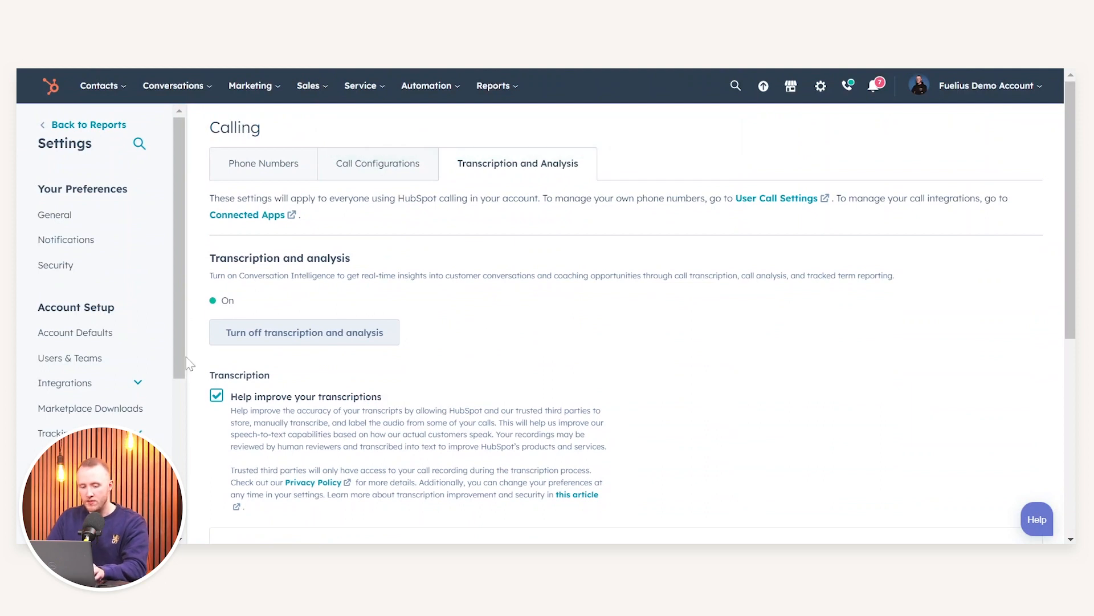
scroll(177, 349, "down", 5)
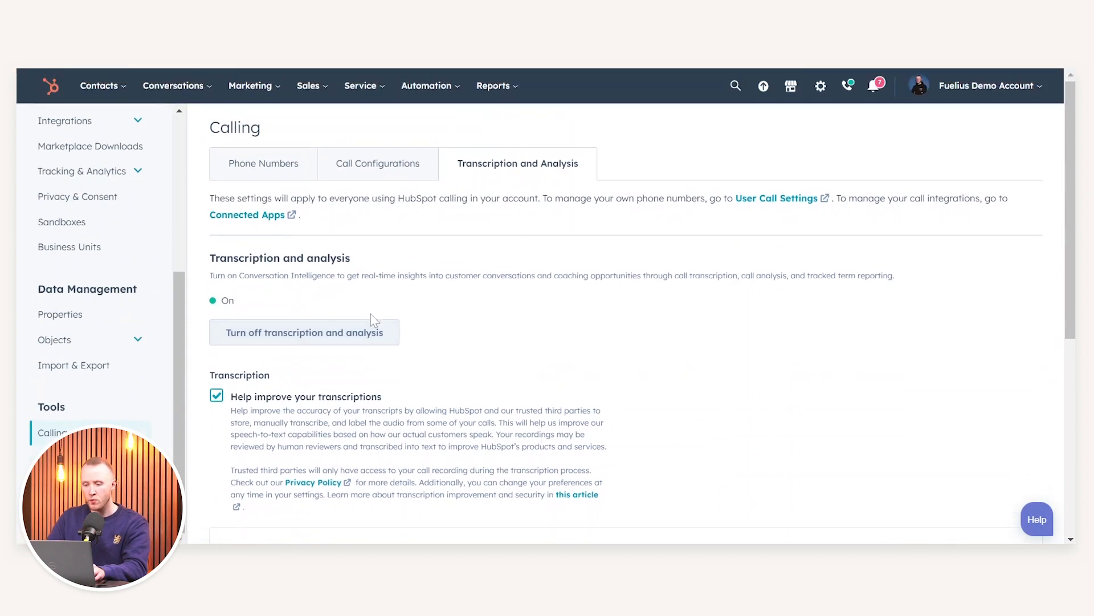
scroll(157, 325, "up", 5)
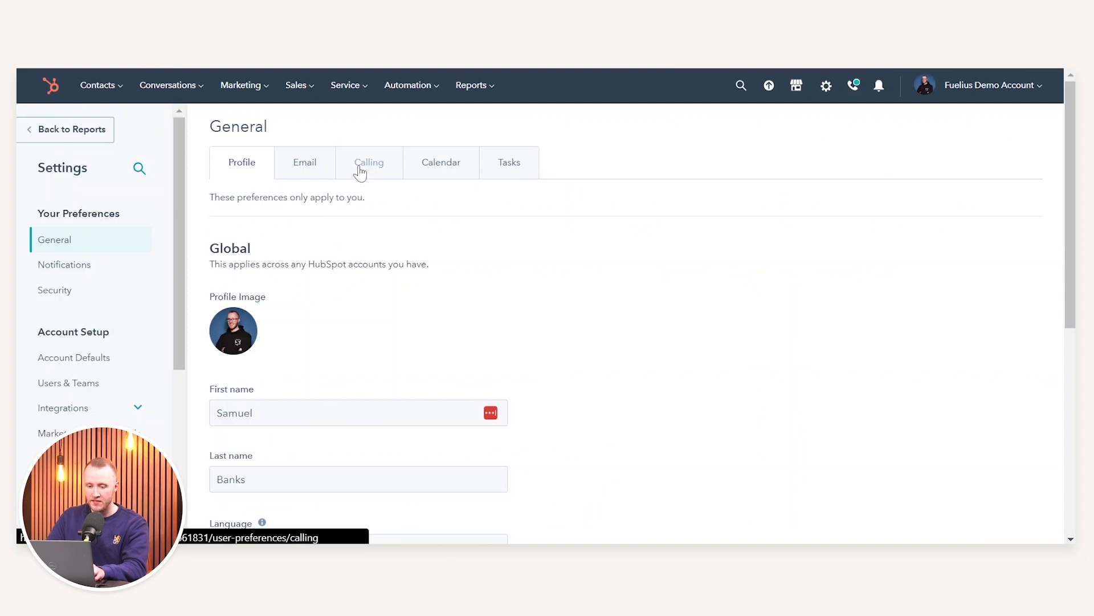
left_click(374, 194)
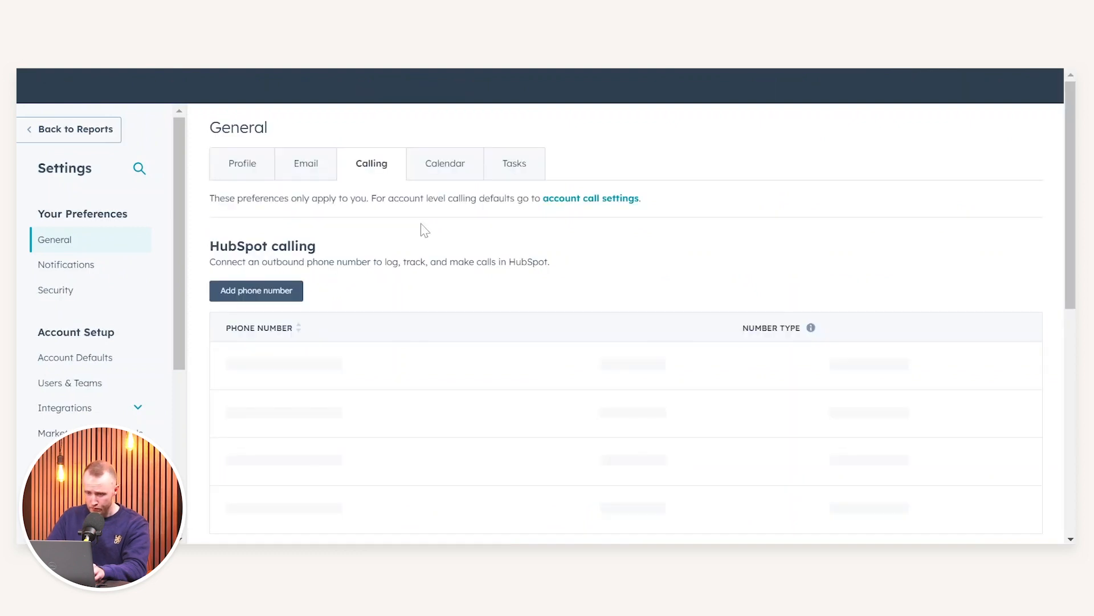
scroll(389, 232, "down", 1)
scroll(390, 233, "down", 2)
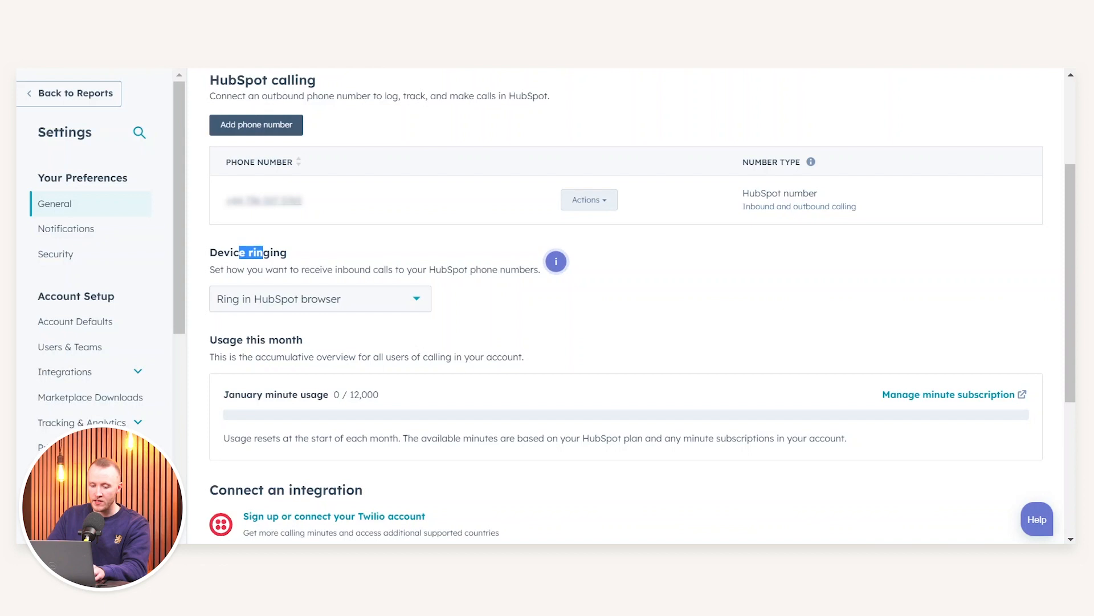
Examine the Device ringing choices for receiving inbound calls to HubSpot phone numbers
left_click(361, 308)
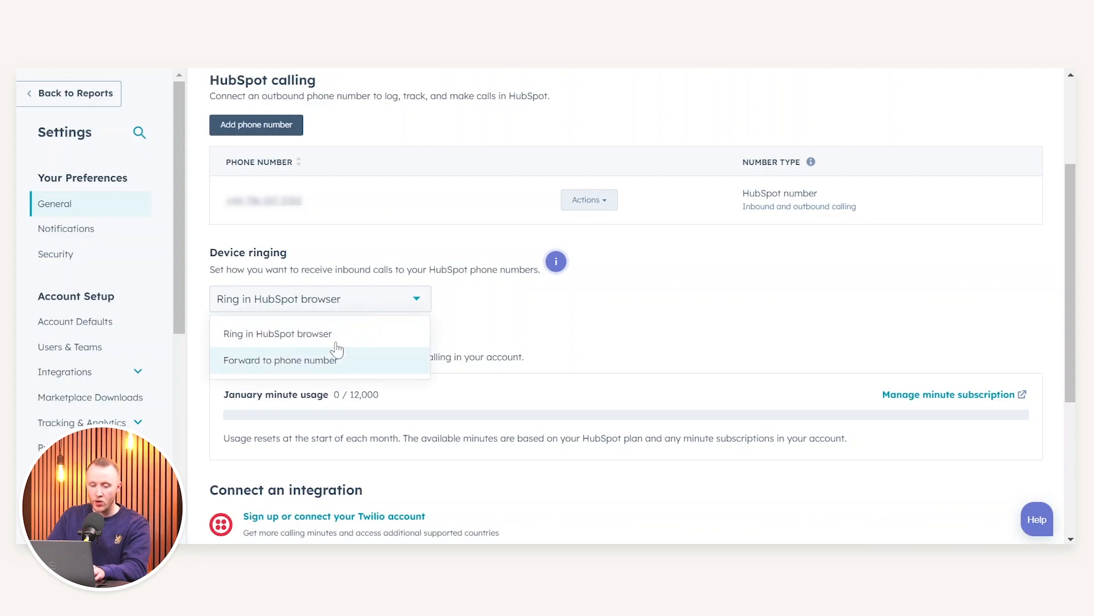
left_click(555, 261)
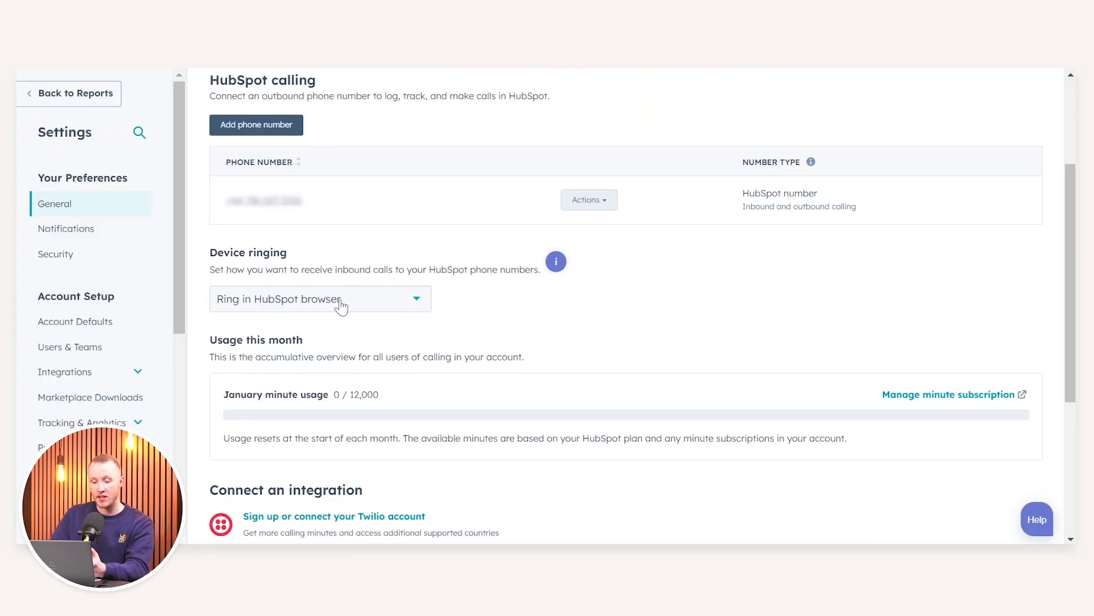
left_click(340, 300)
left_click(341, 301)
left_click(338, 300)
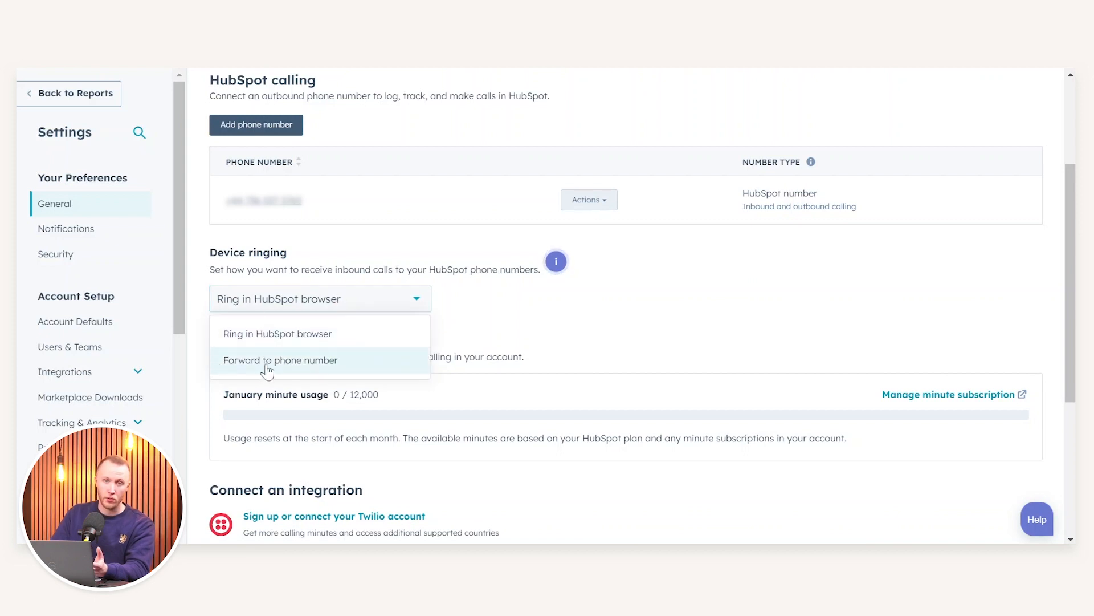